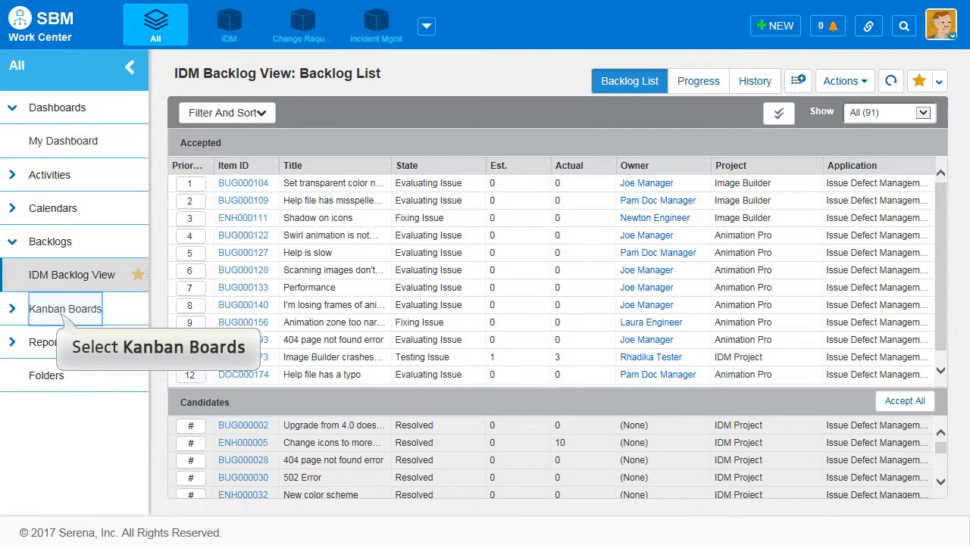
Start a new Kanban board and add IDM Backlog View as its backlog
click(65, 309)
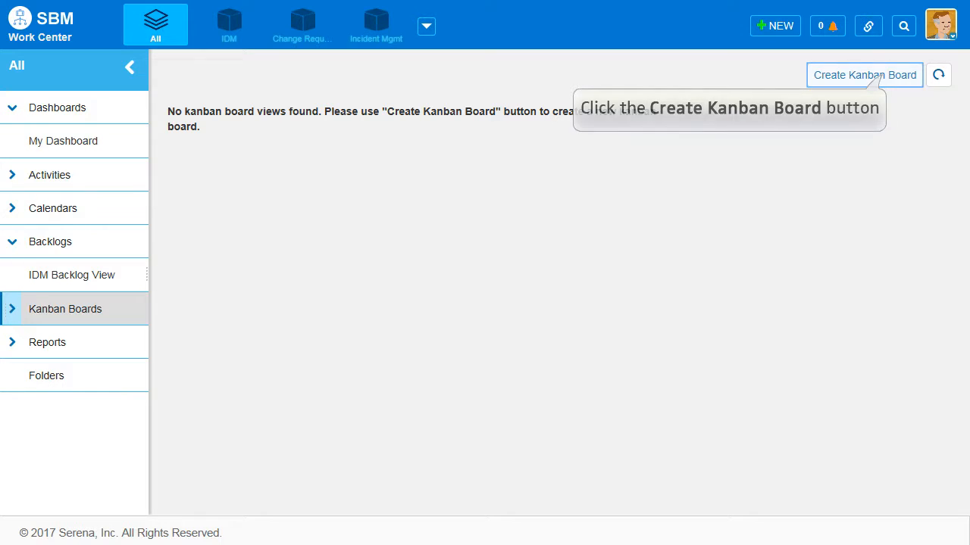
click(864, 75)
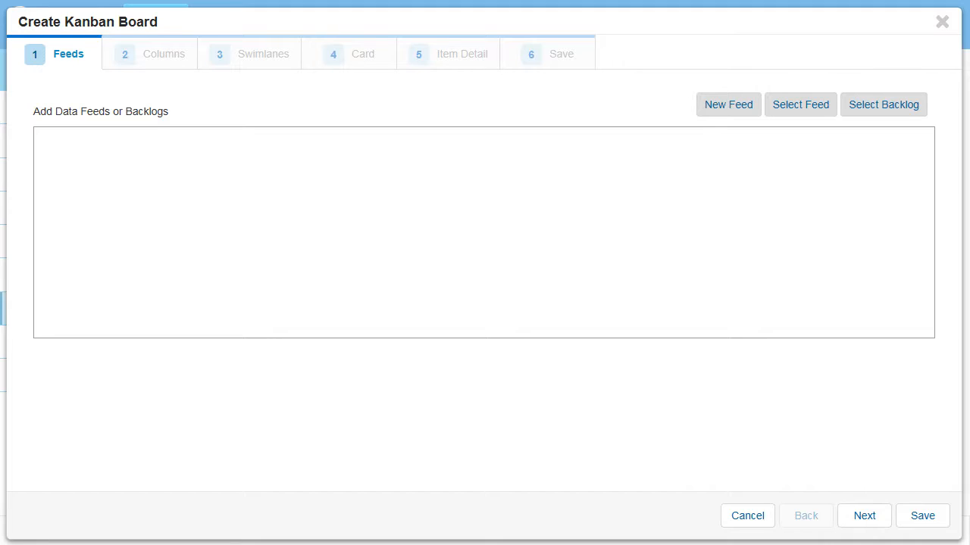
click(884, 105)
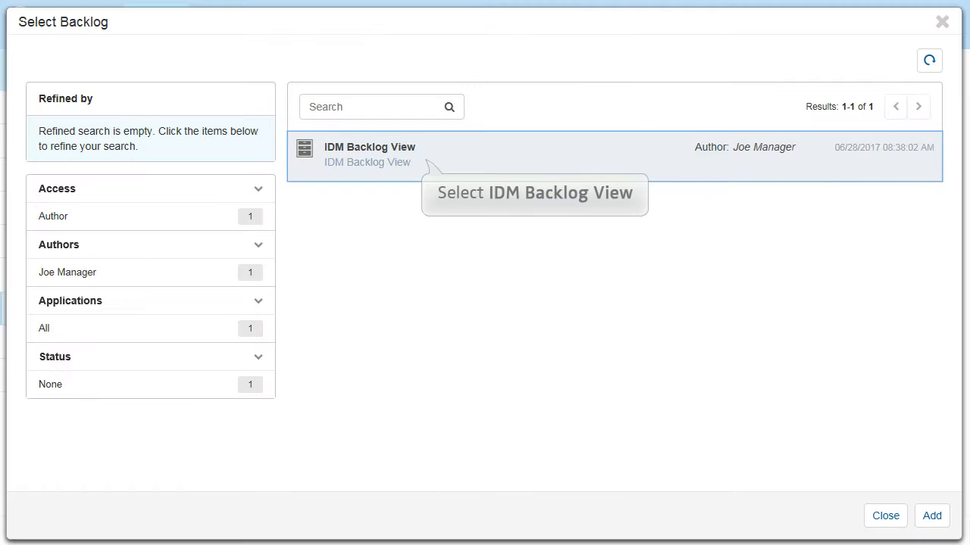
click(428, 161)
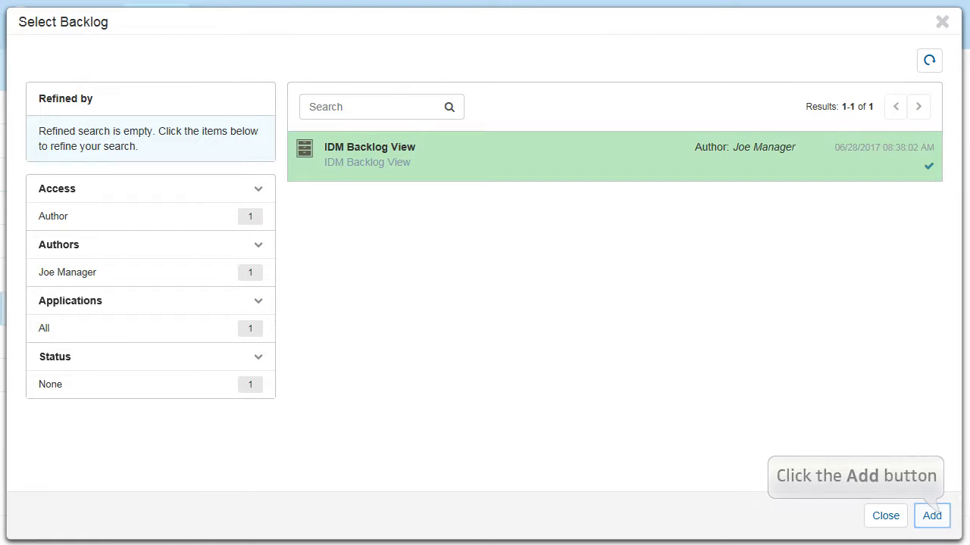
click(931, 516)
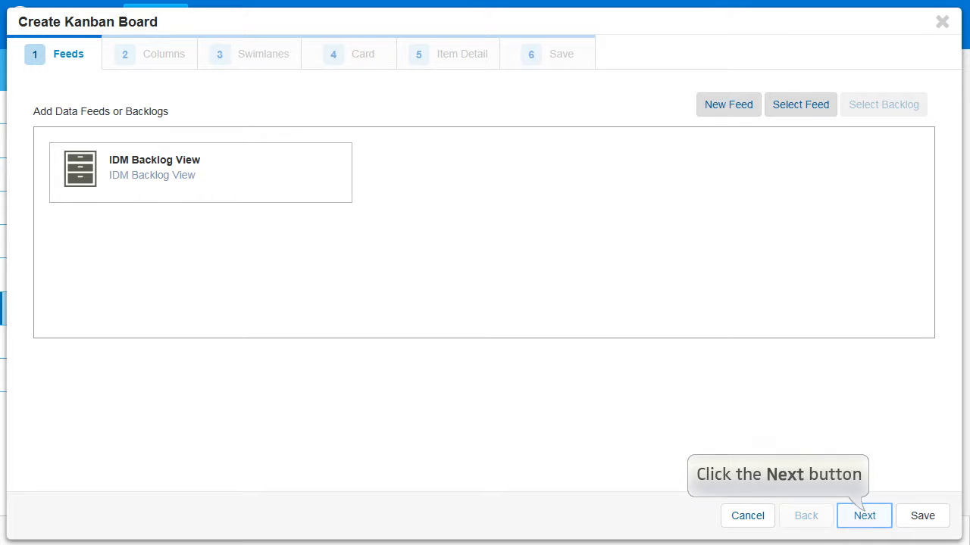
Proceed to the board's column setup and rename the default column to New
click(865, 516)
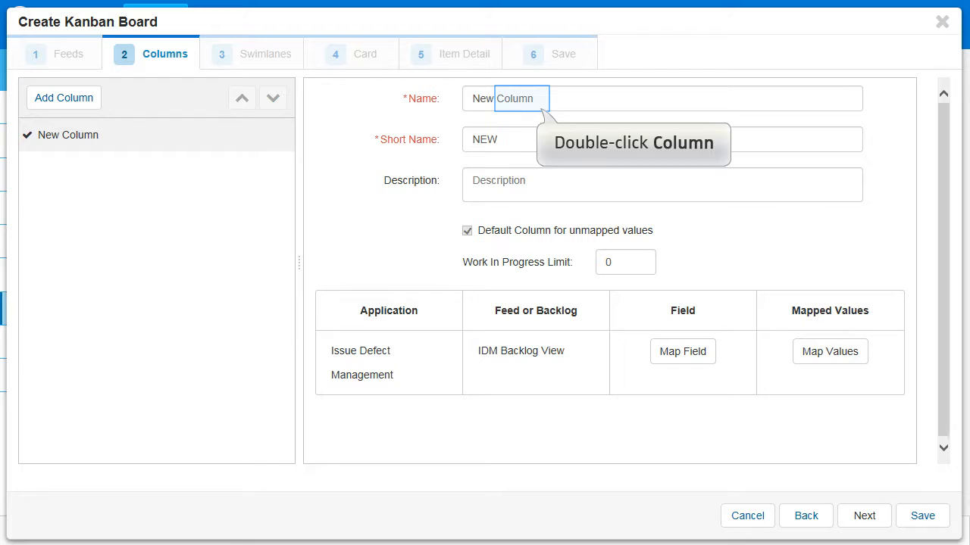
double_click(514, 99)
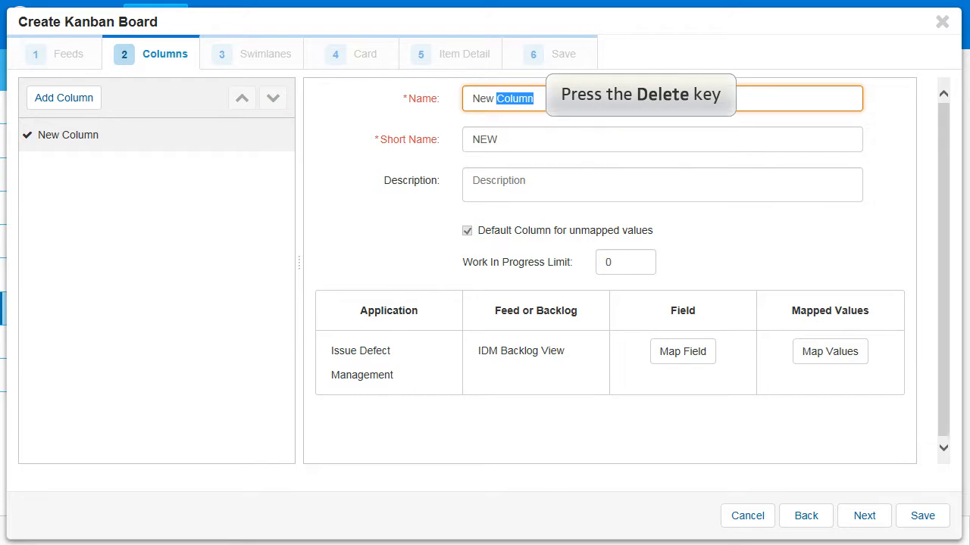
key(Delete)
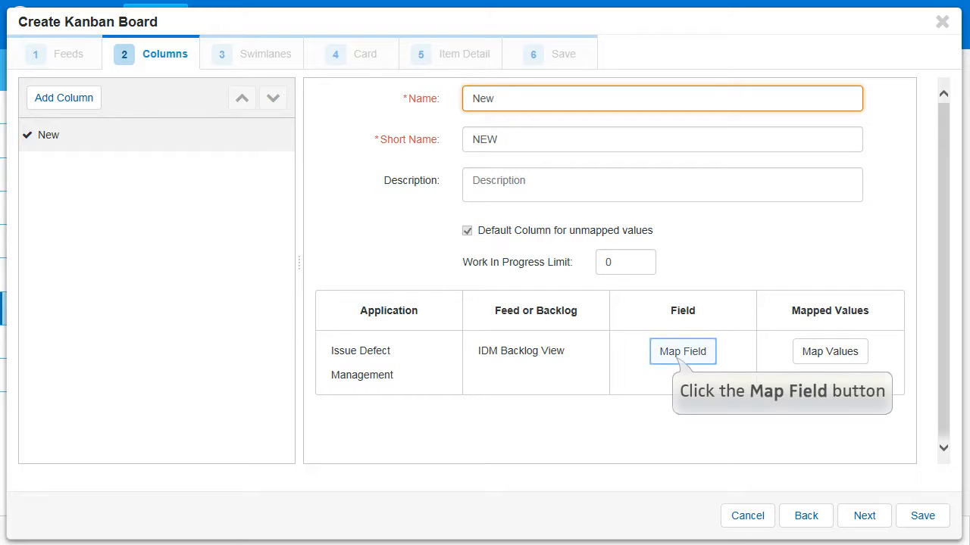
Map the State field of Issue Defect Management to the Kanban columns
click(683, 352)
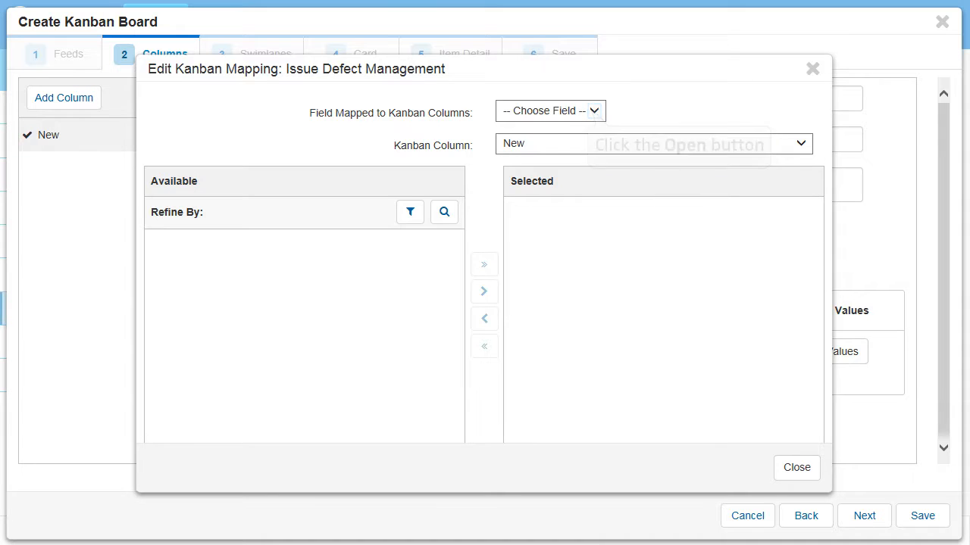
click(594, 112)
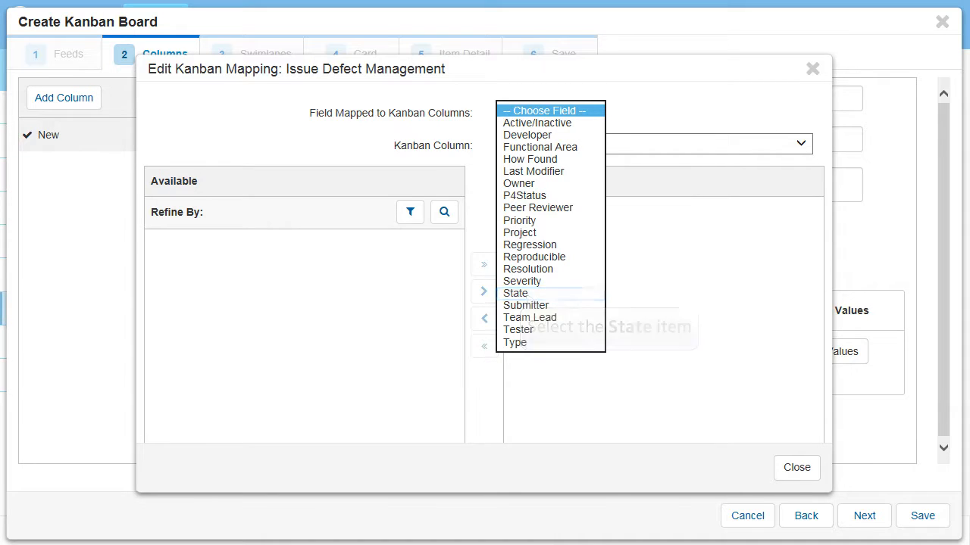
click(524, 295)
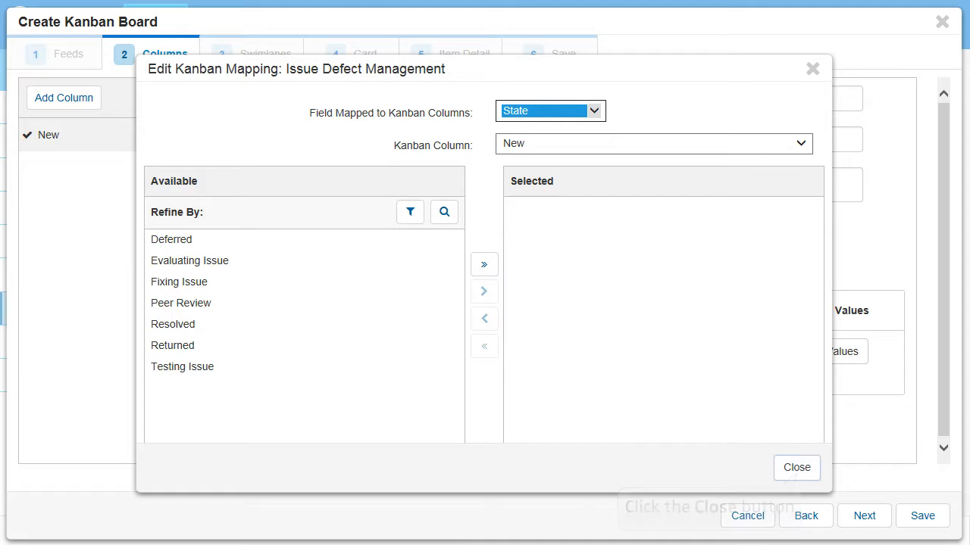
click(796, 468)
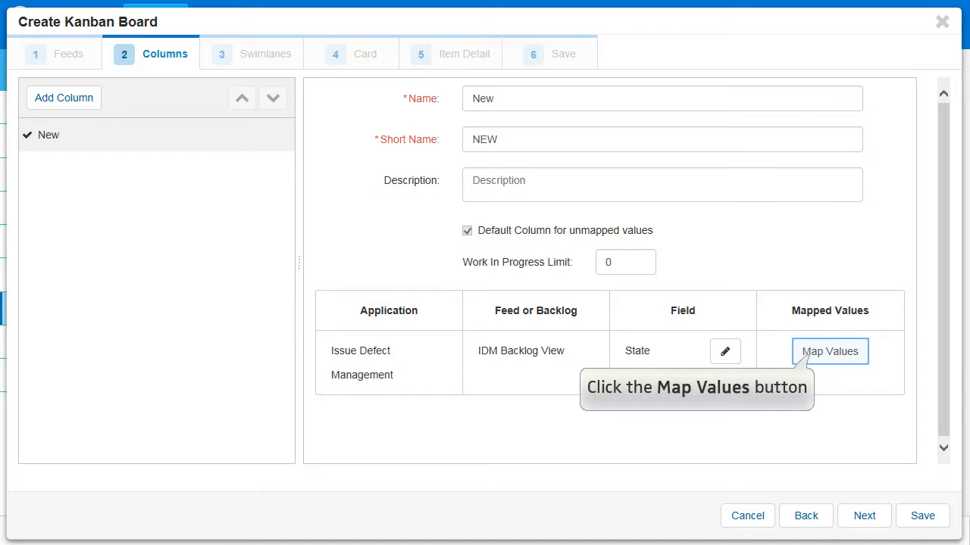
Map the Evaluating Issue and Returned states to the New column
click(829, 351)
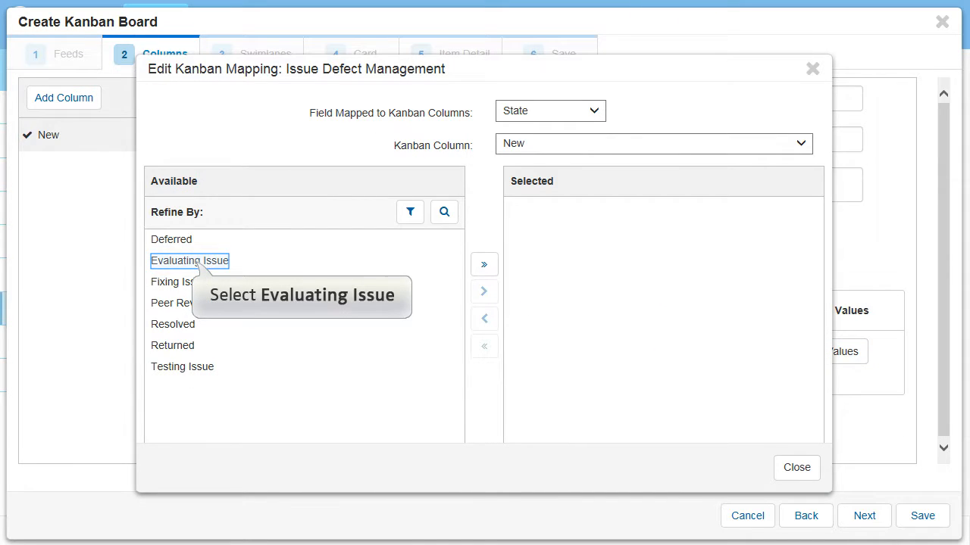
click(190, 261)
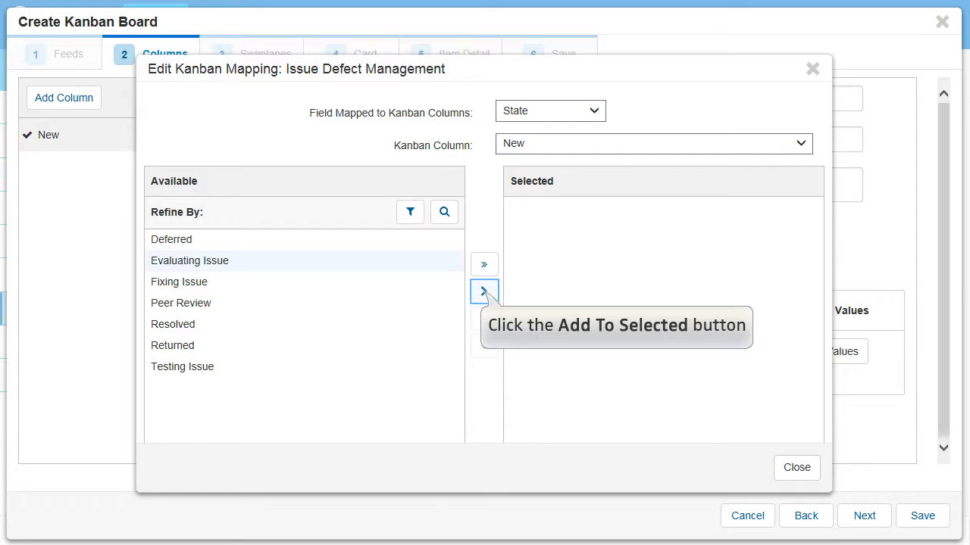
click(483, 291)
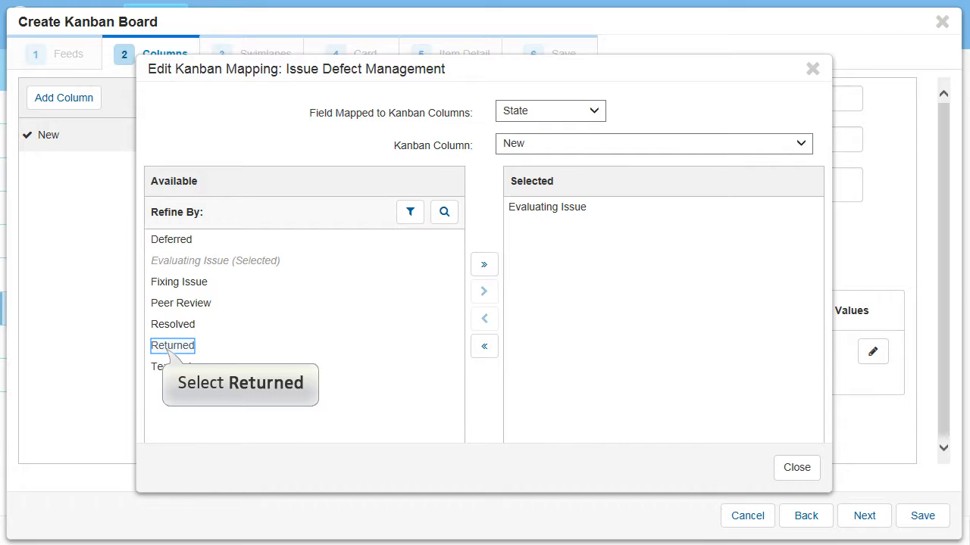
click(172, 345)
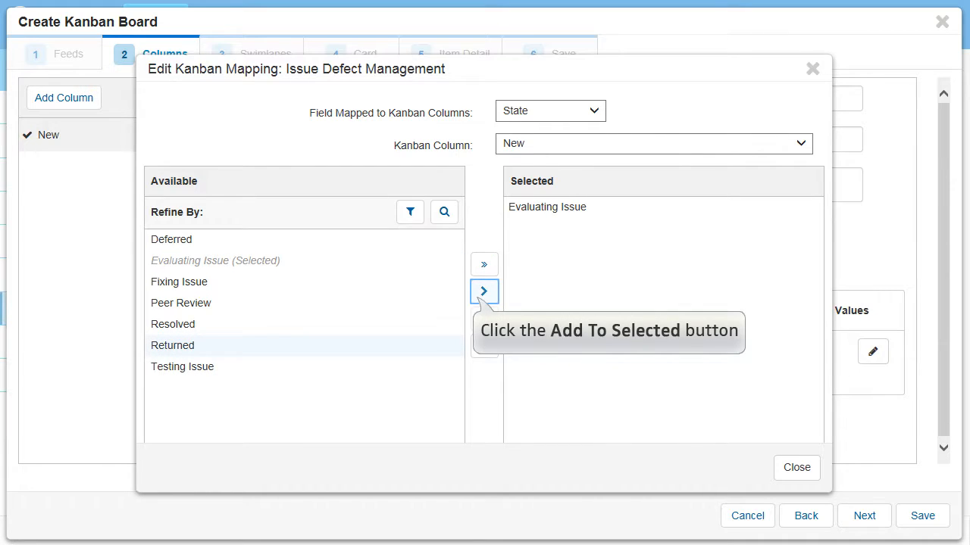
click(483, 291)
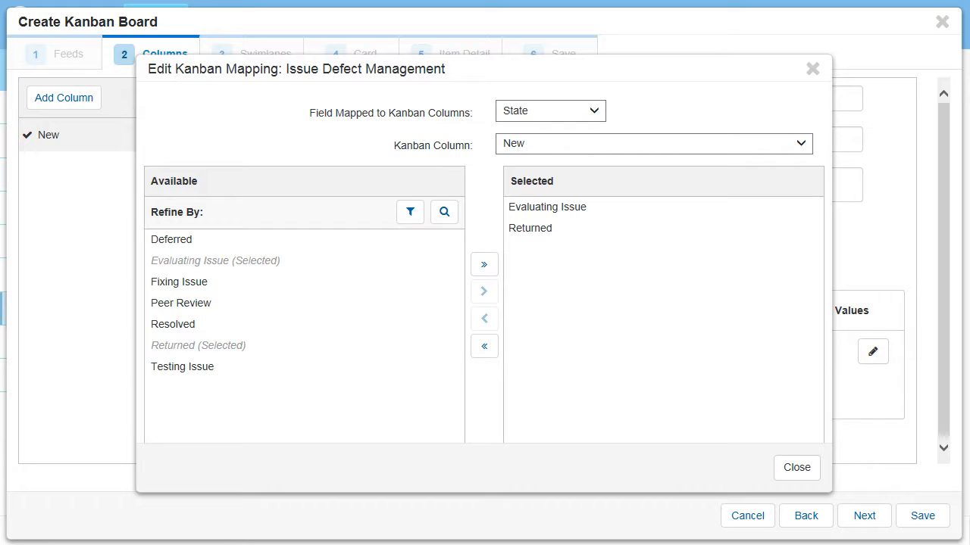
click(797, 468)
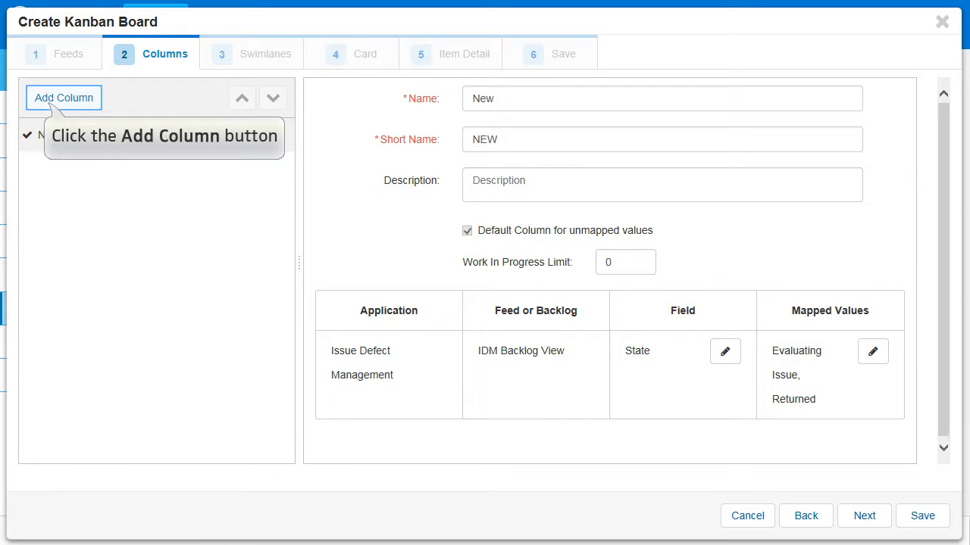
Add a second column named Progress with the short name DEV
click(63, 98)
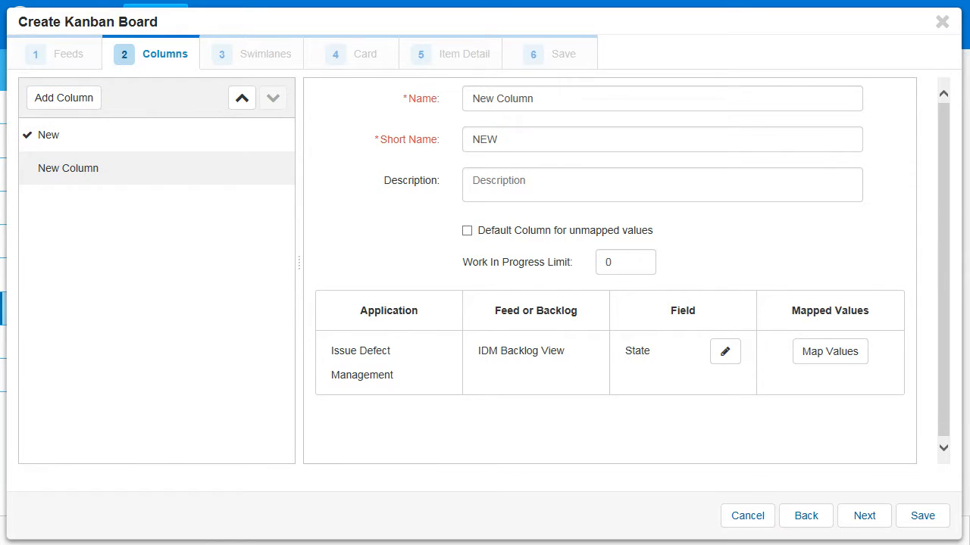
triple_click(503, 98)
key(BackSpace)
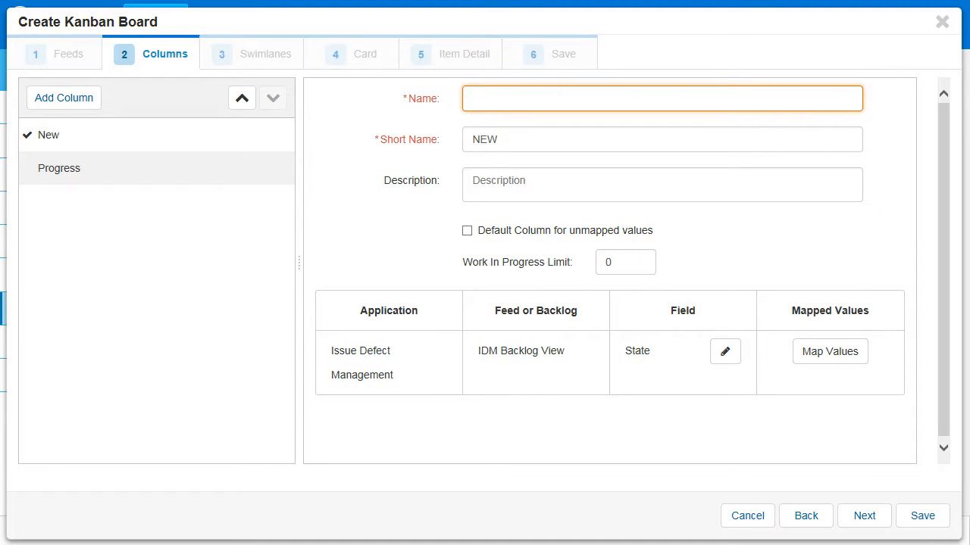
text(Progress)
key(Tab)
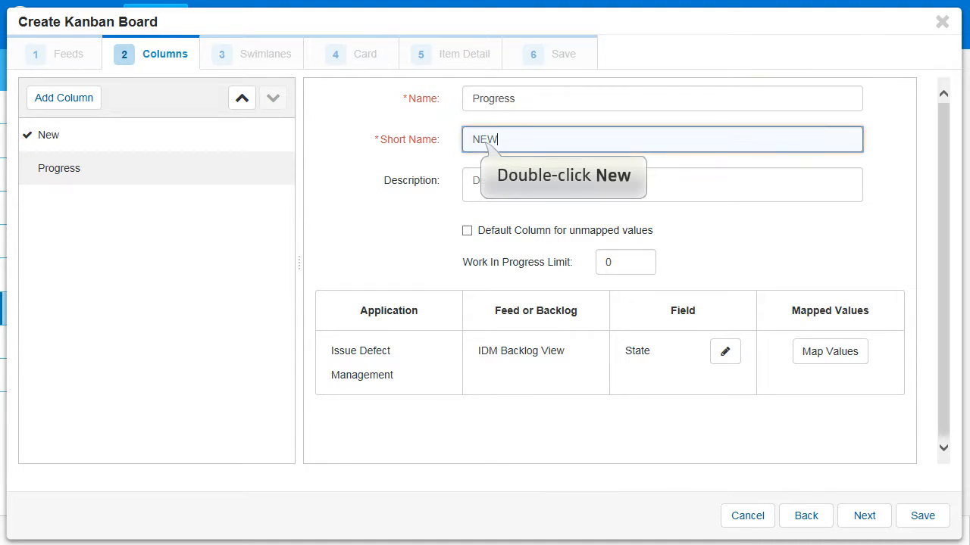
double_click(484, 139)
key(BackSpace)
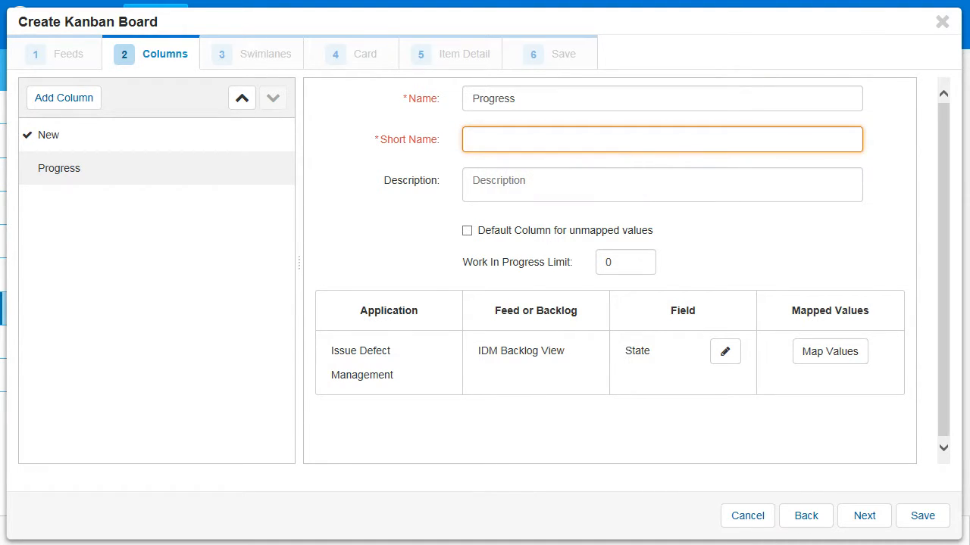
text(DEV)
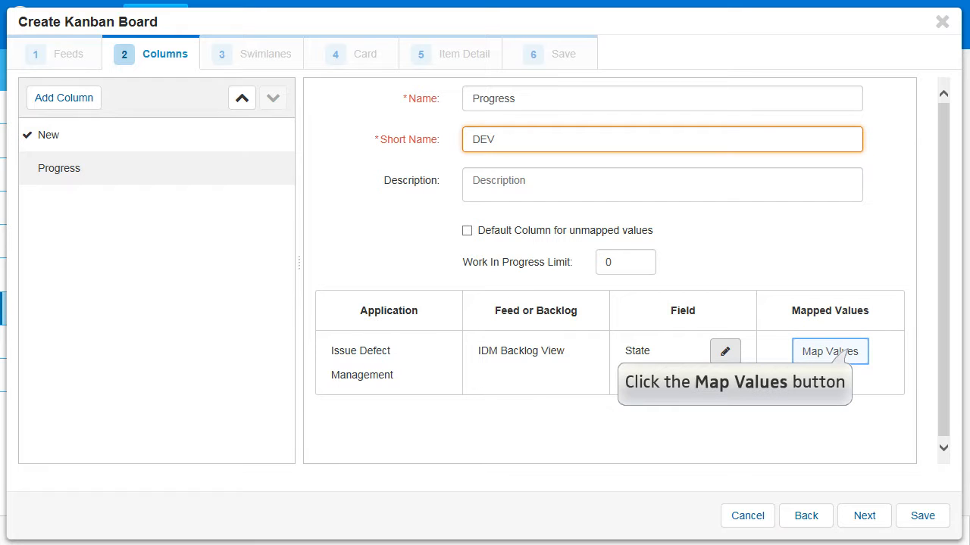
Map the Fixing Issue and Peer Review states to the Progress column
click(829, 351)
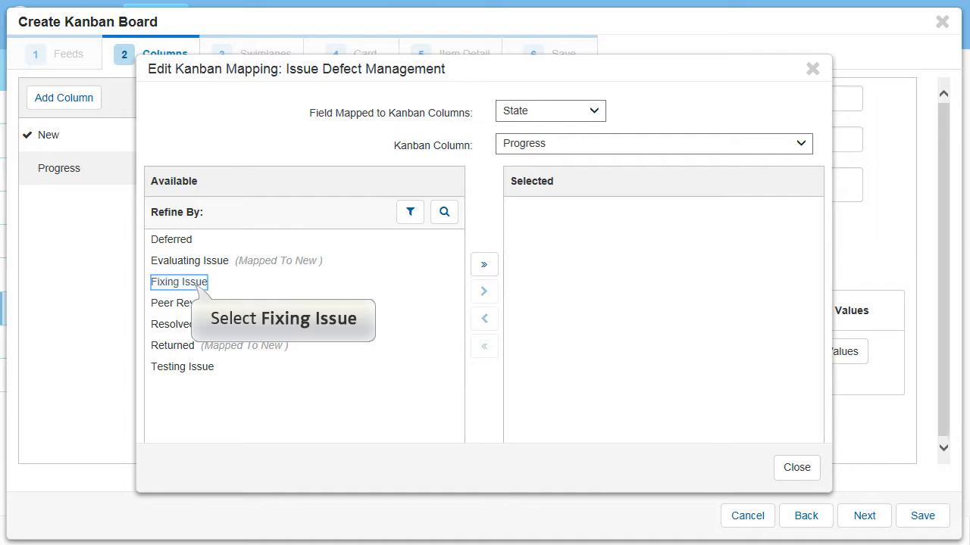
click(179, 281)
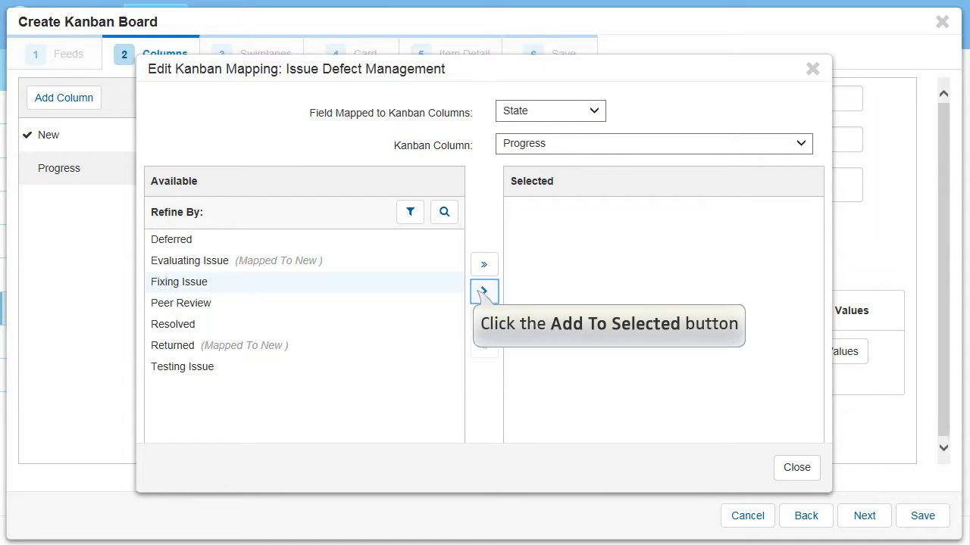
click(483, 290)
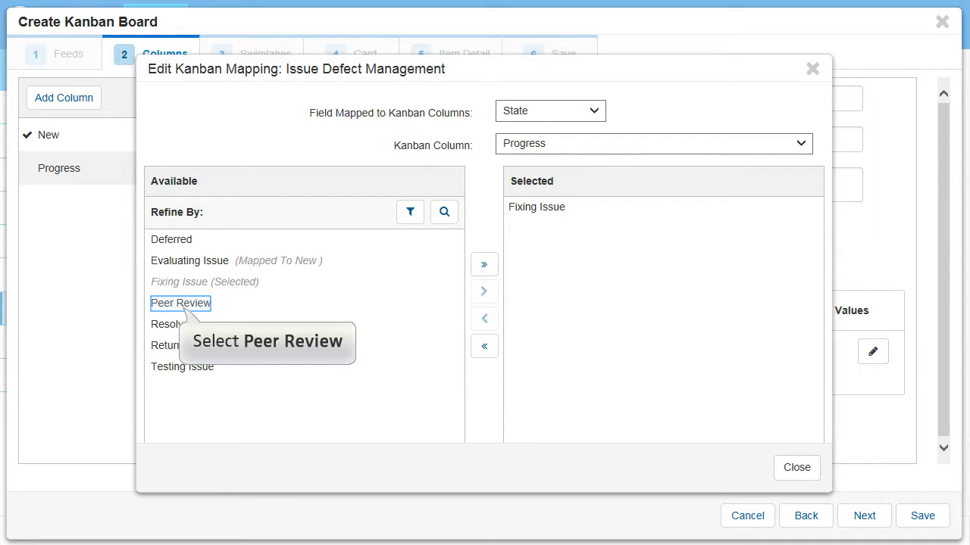
click(181, 303)
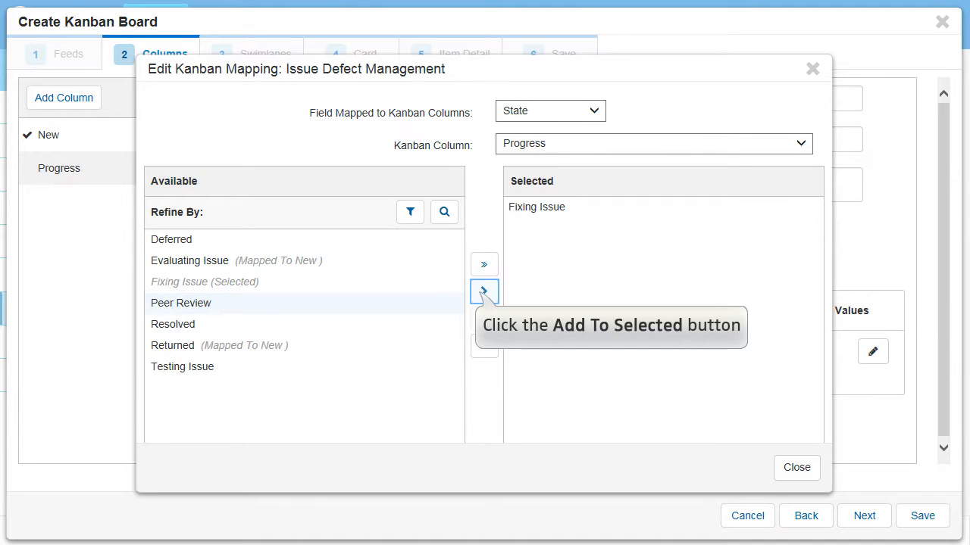
click(484, 291)
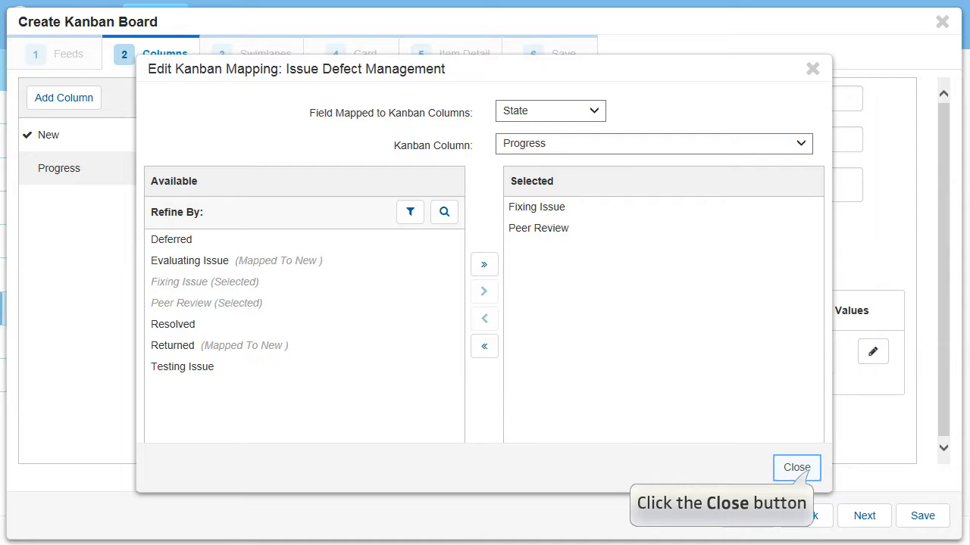
click(796, 467)
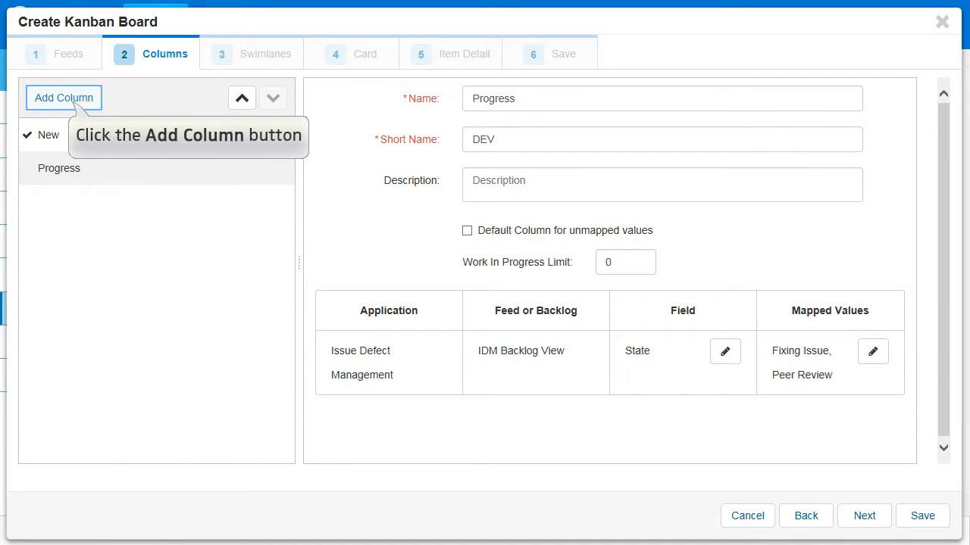
Add a third column named Done with the short name DONE
click(64, 97)
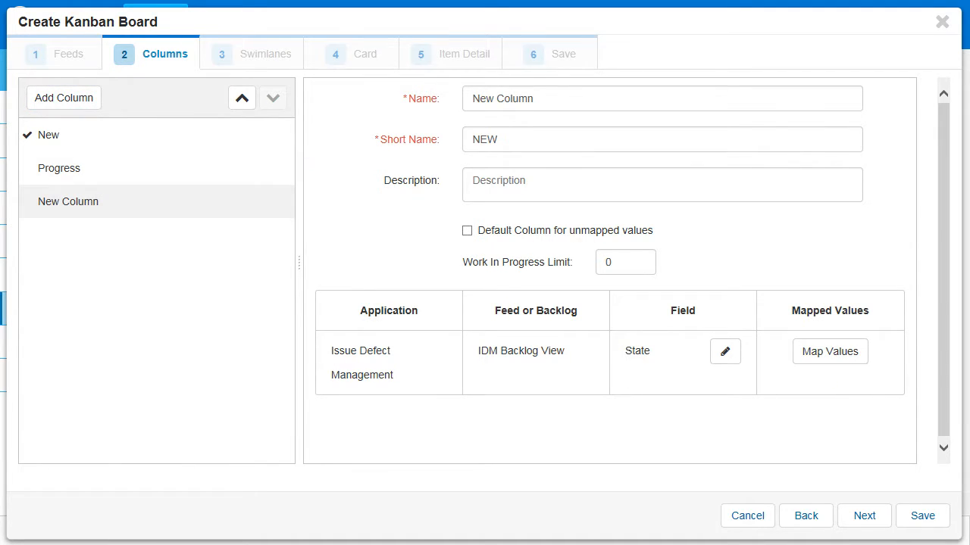
drag(536, 99, 434, 95)
key(BackSpace)
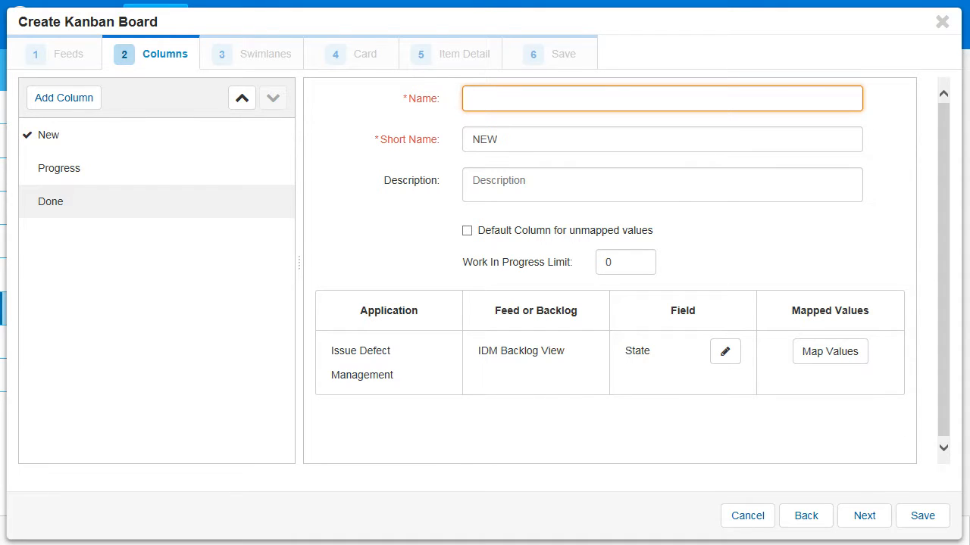
text(Done)
key(Tab)
key(BackSpace)
text(DONE)
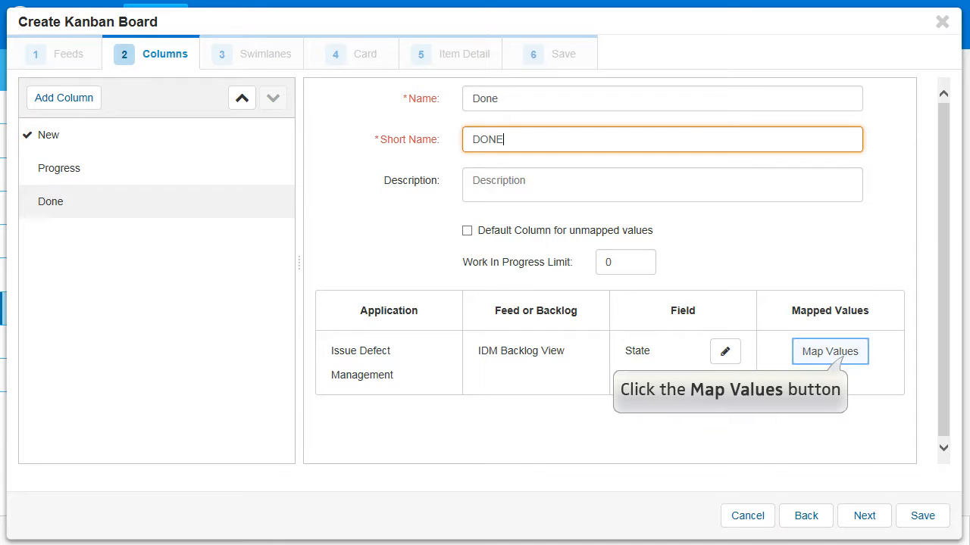
Map the Resolved state to the Done column
click(830, 351)
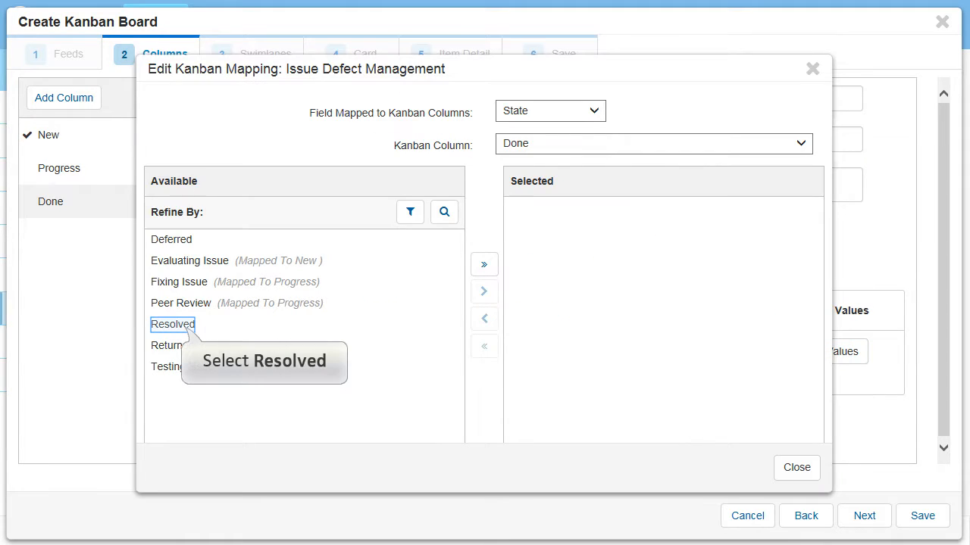
click(173, 324)
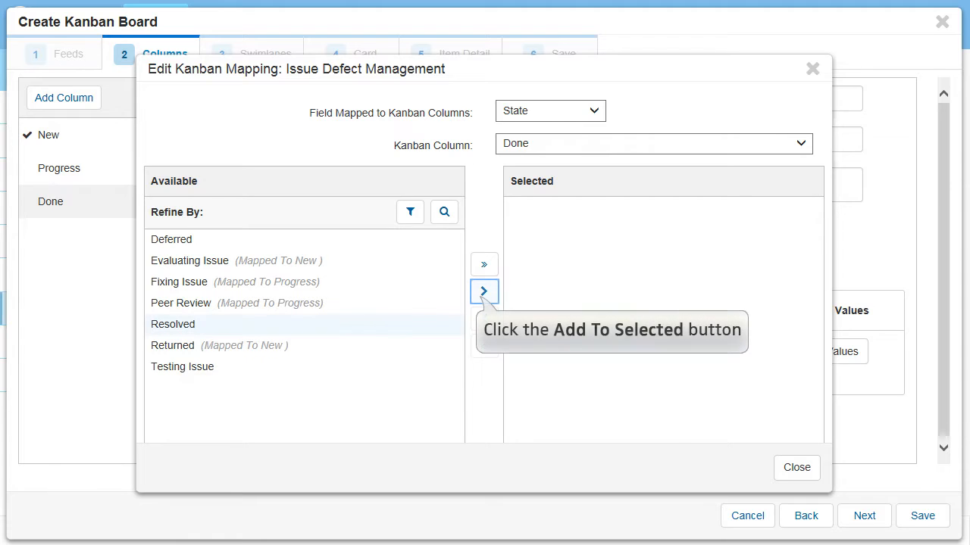
click(484, 290)
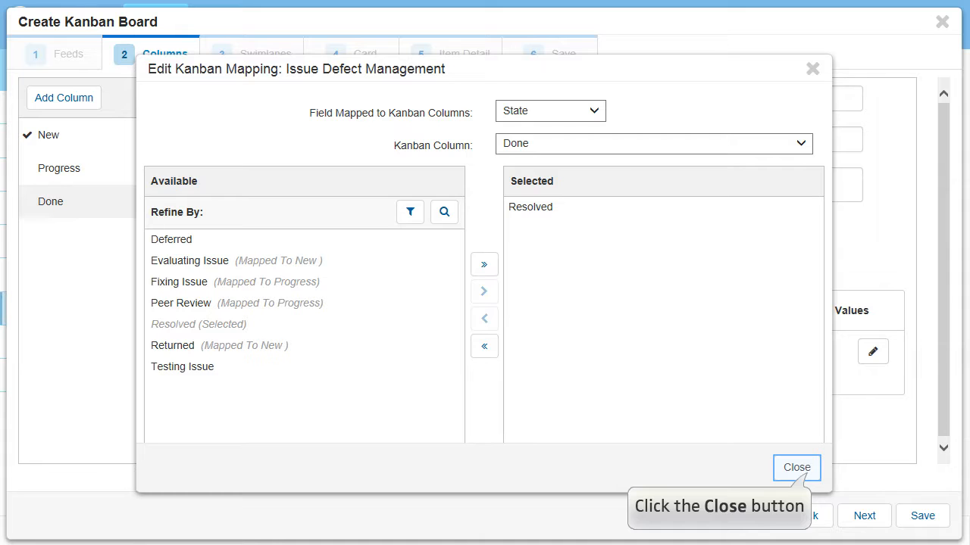
click(796, 468)
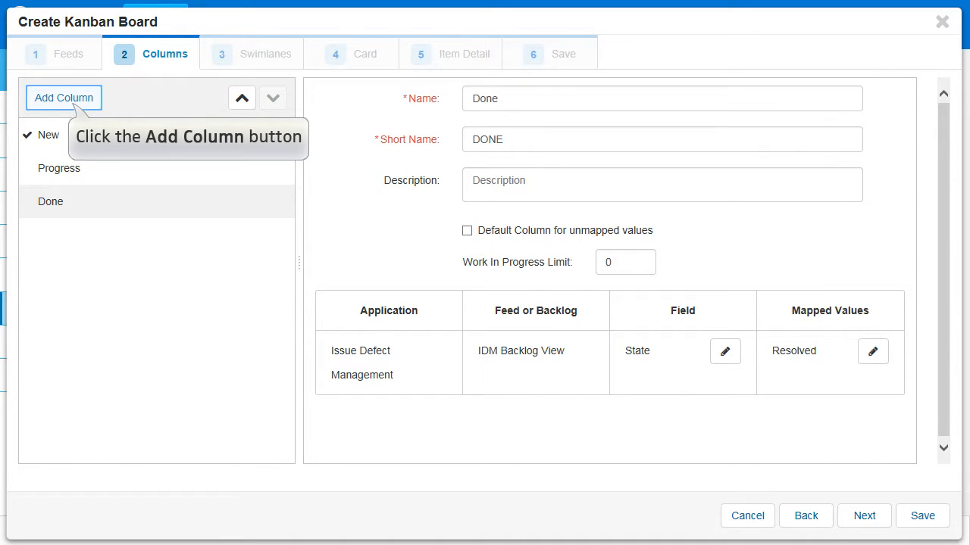
Add a fourth column named QA with the short name QA
click(64, 98)
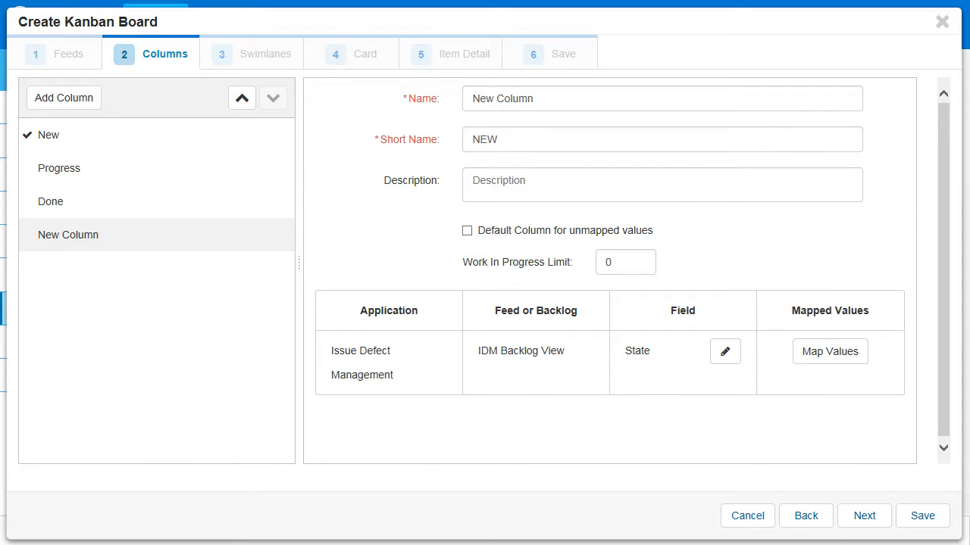
drag(535, 98, 433, 91)
text(QA)
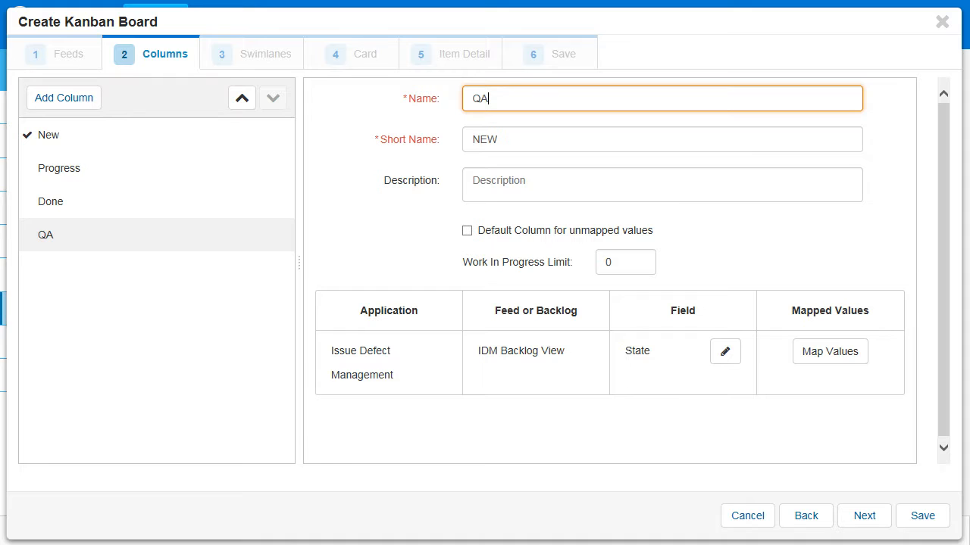
key(Tab)
key(BackSpace)
text(QA)
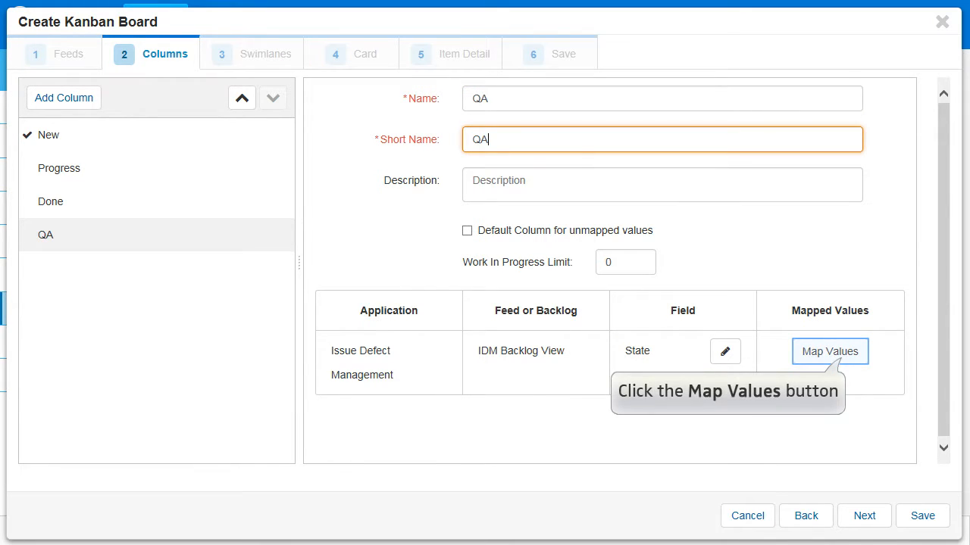
Map the Testing Issue state to the QA column and move that column ahead of Done
click(830, 351)
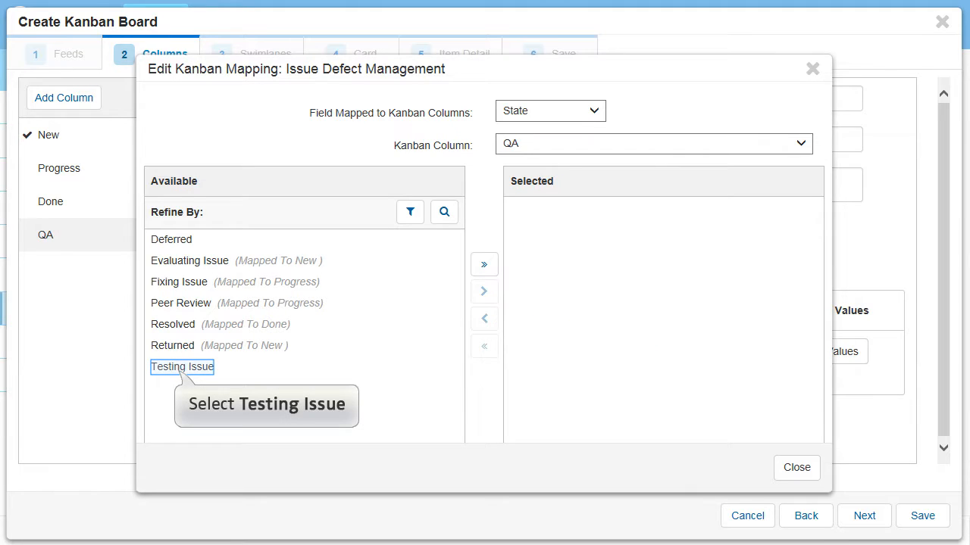
click(182, 366)
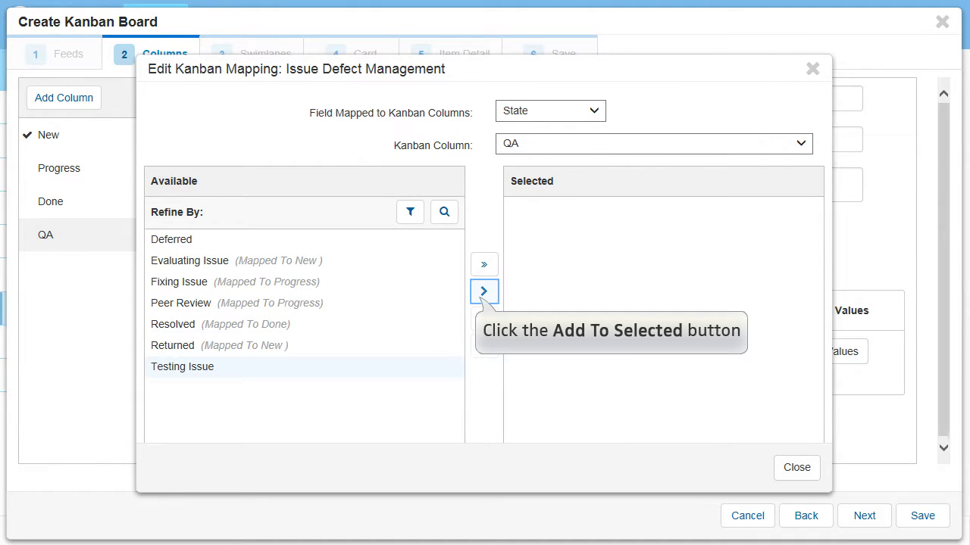
click(483, 290)
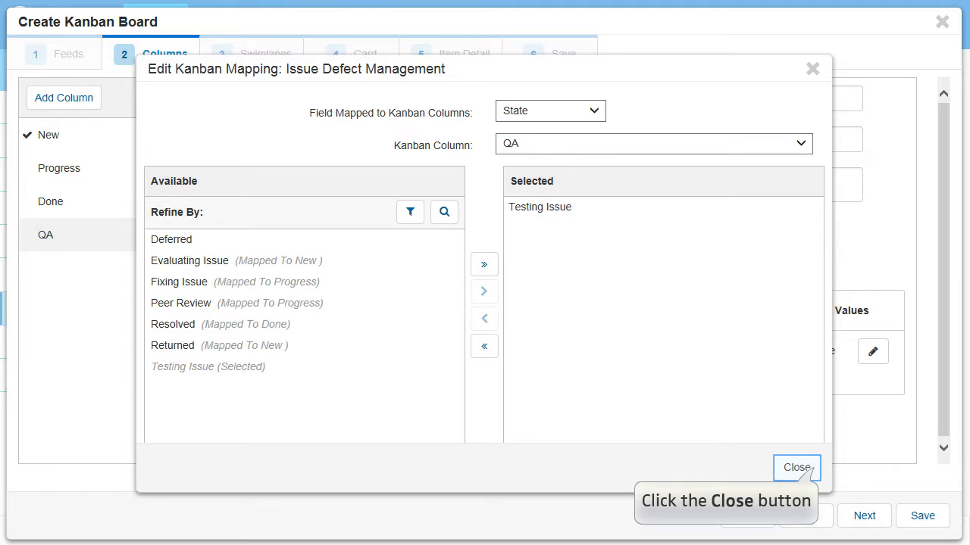
click(797, 468)
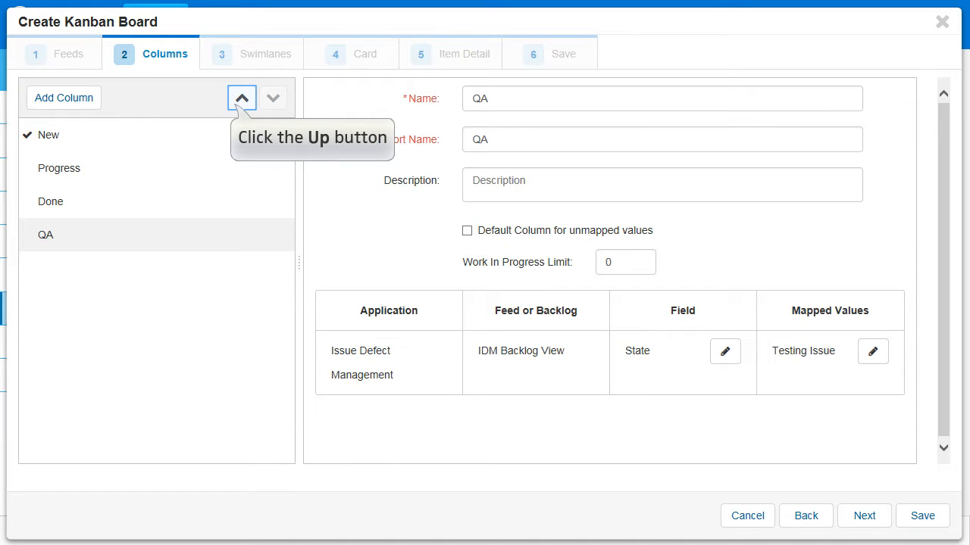
click(241, 98)
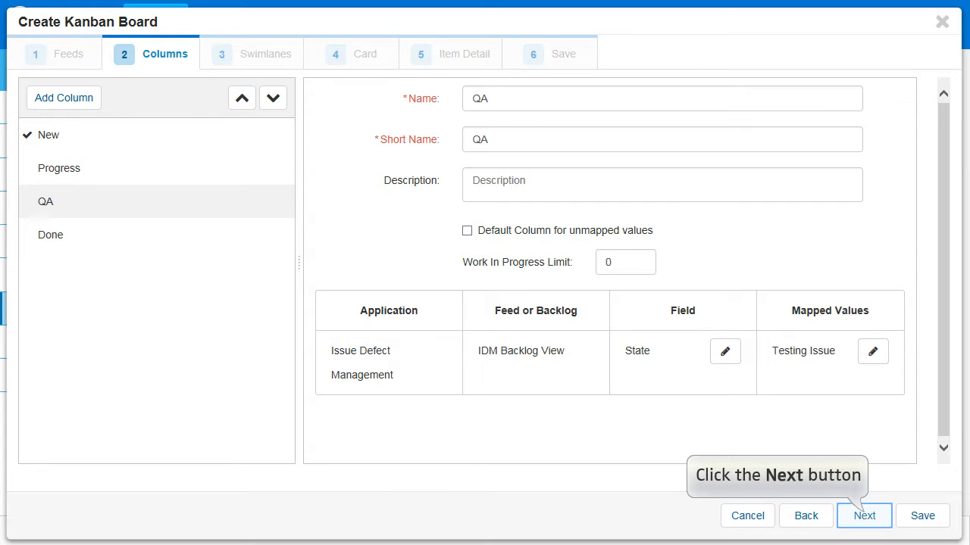
Go through the swimlane, card and item detail stages for Issue Defect Management, keeping their default settings
click(864, 516)
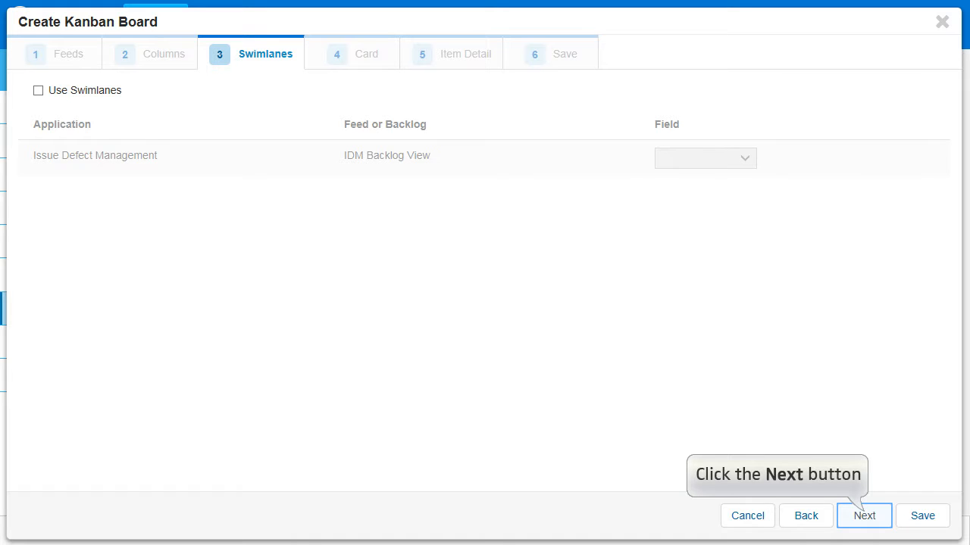
click(864, 516)
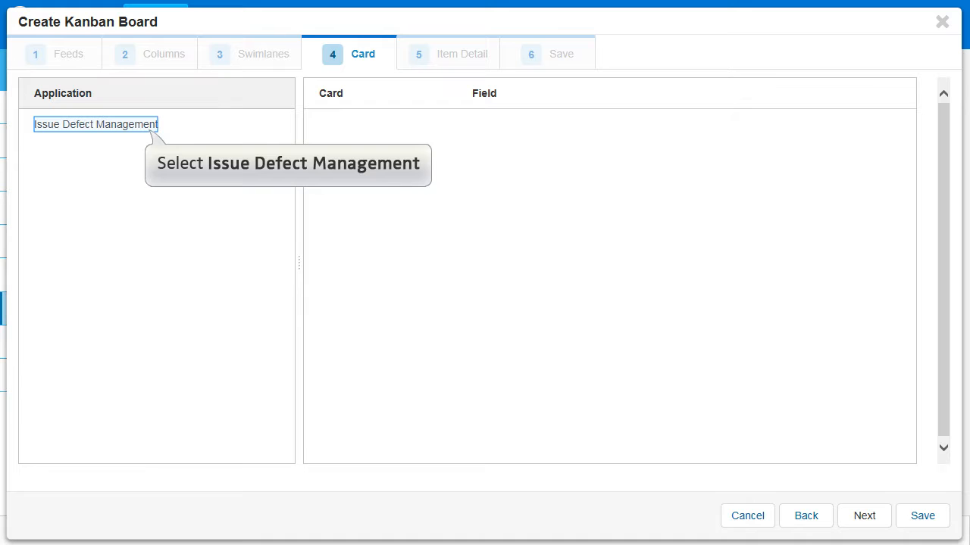
click(95, 124)
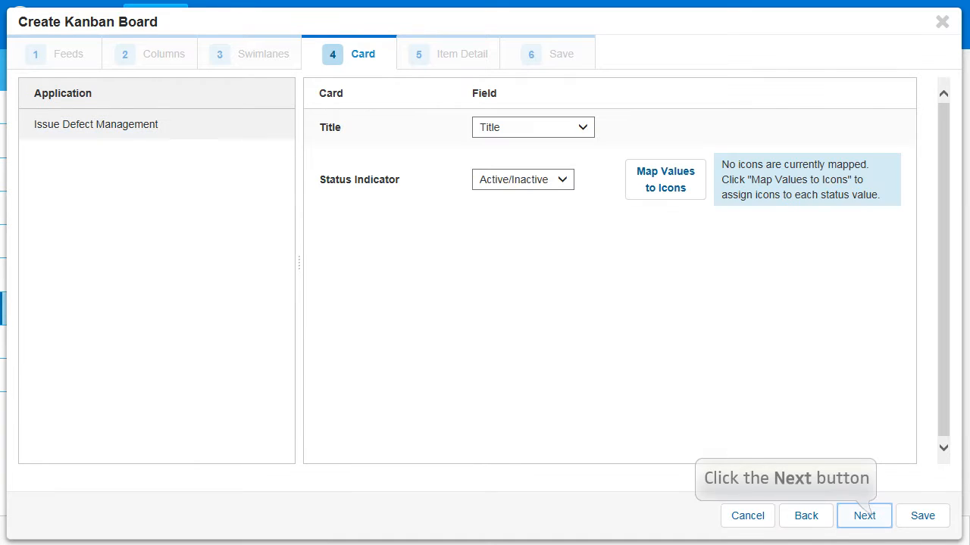
click(864, 516)
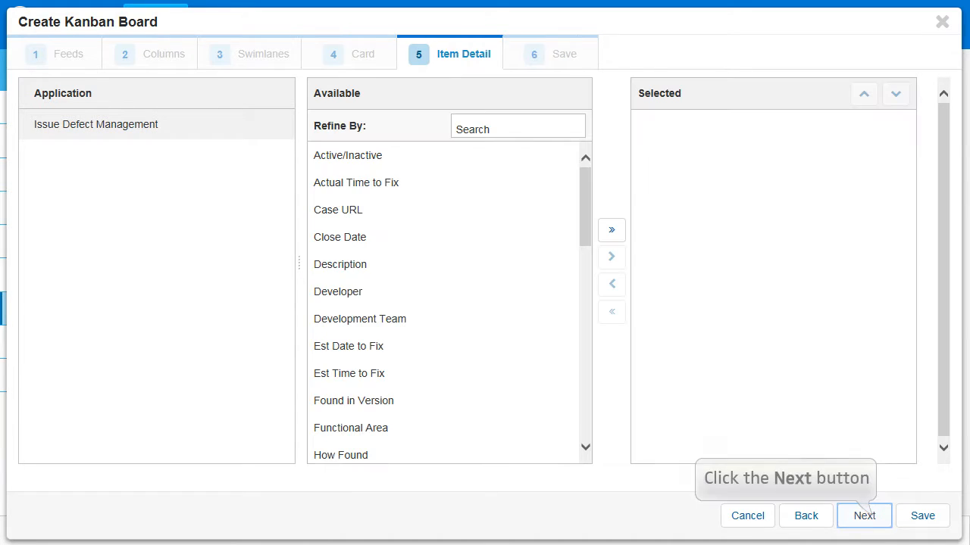
click(864, 516)
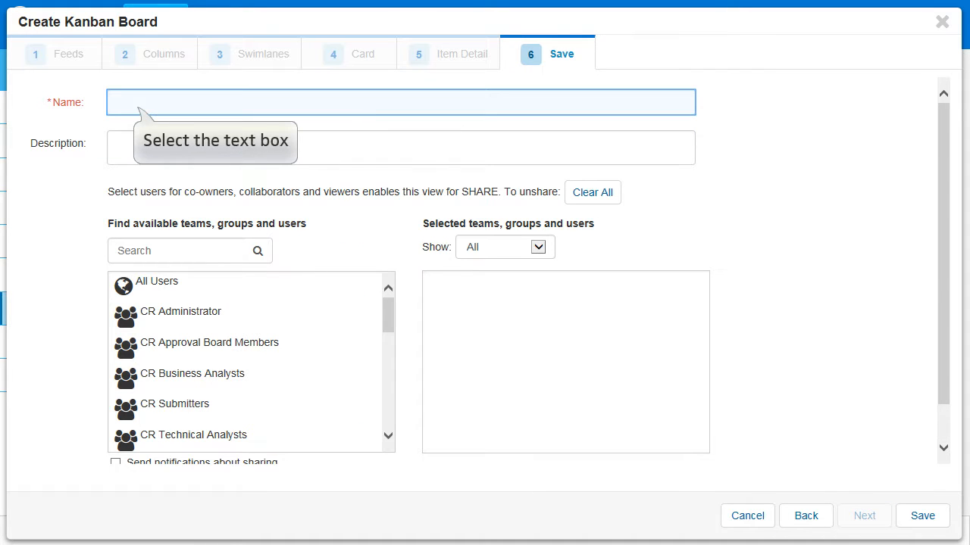
Name the board IDM Kanban, share it with All Users and save it
click(138, 106)
text(I)
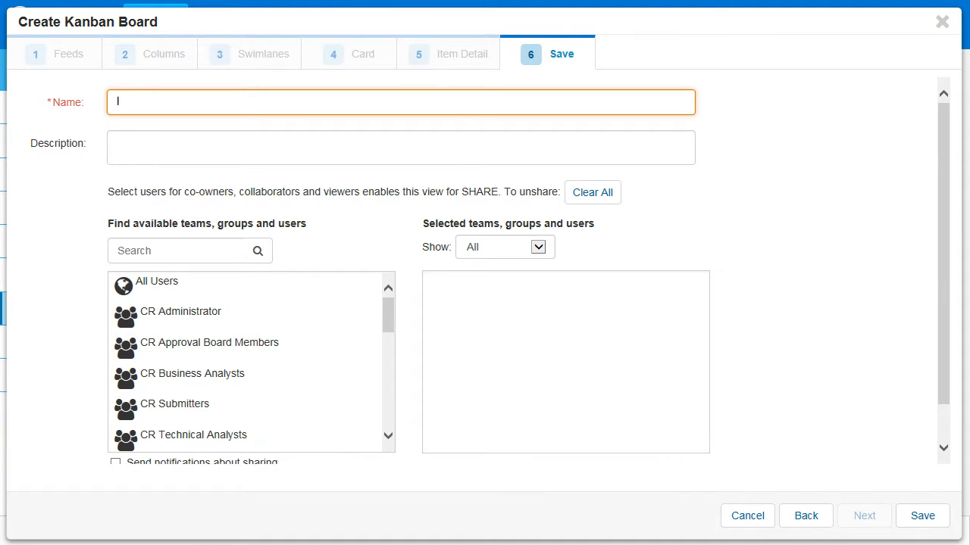
text(DM Kanban)
mouse_move(243, 287)
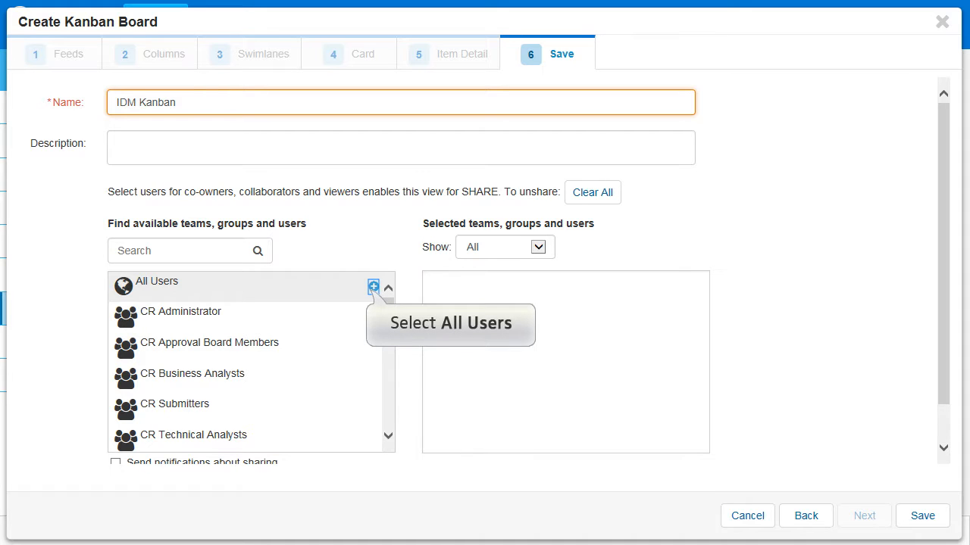
click(374, 286)
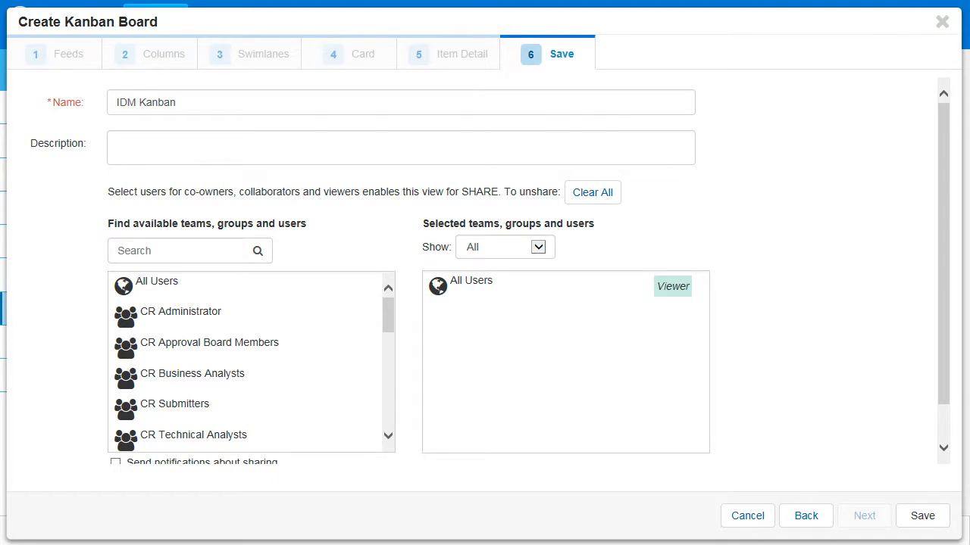
click(922, 516)
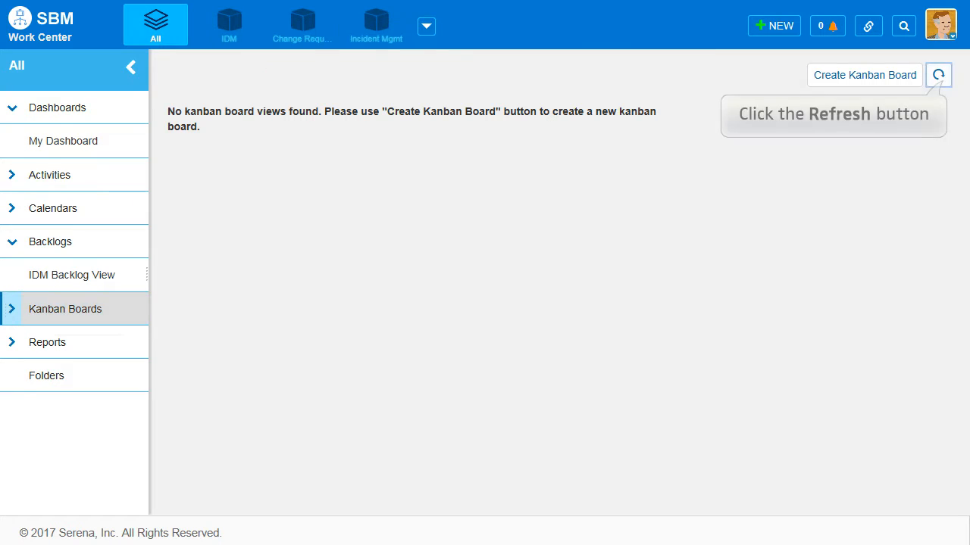
Refresh the board list, open IDM Kanban and view its cards sorted by Backlog Priority
click(939, 75)
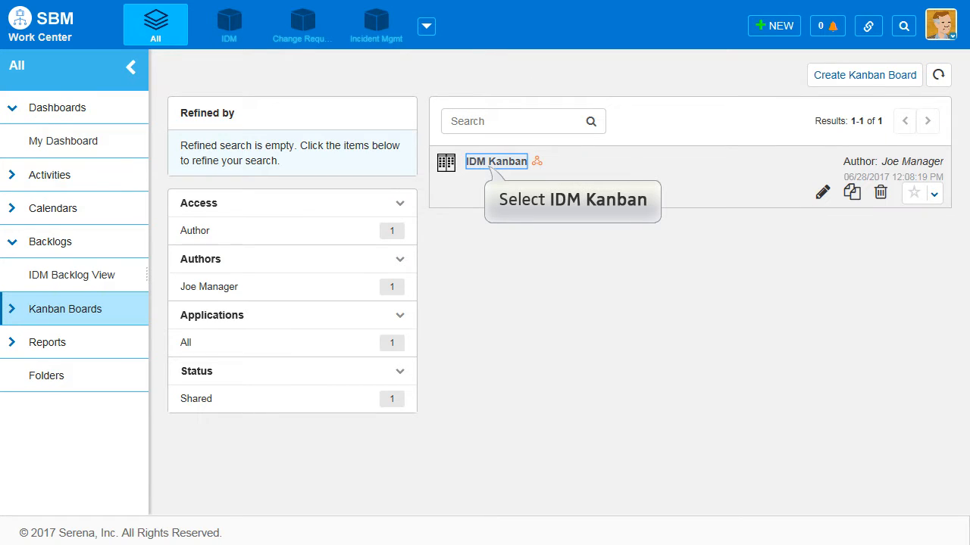
click(496, 162)
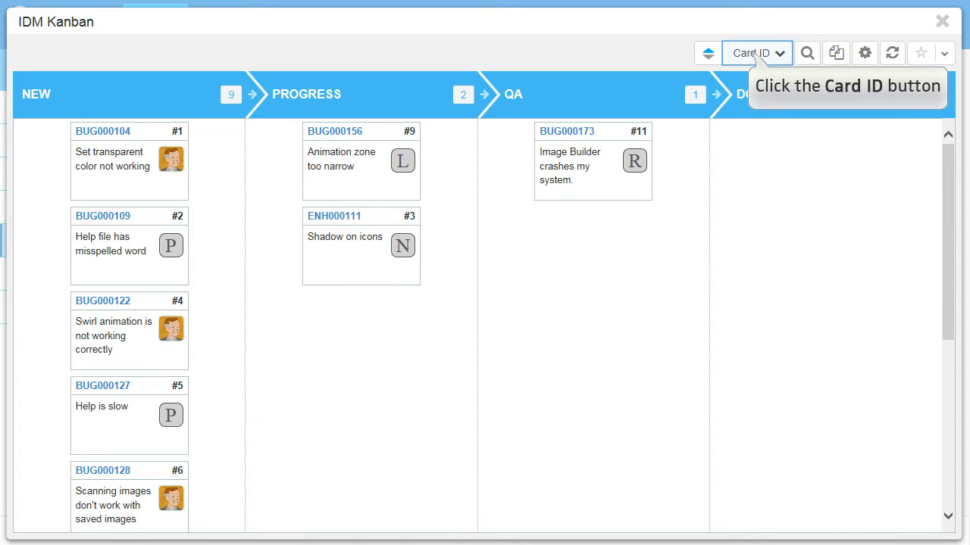
click(757, 53)
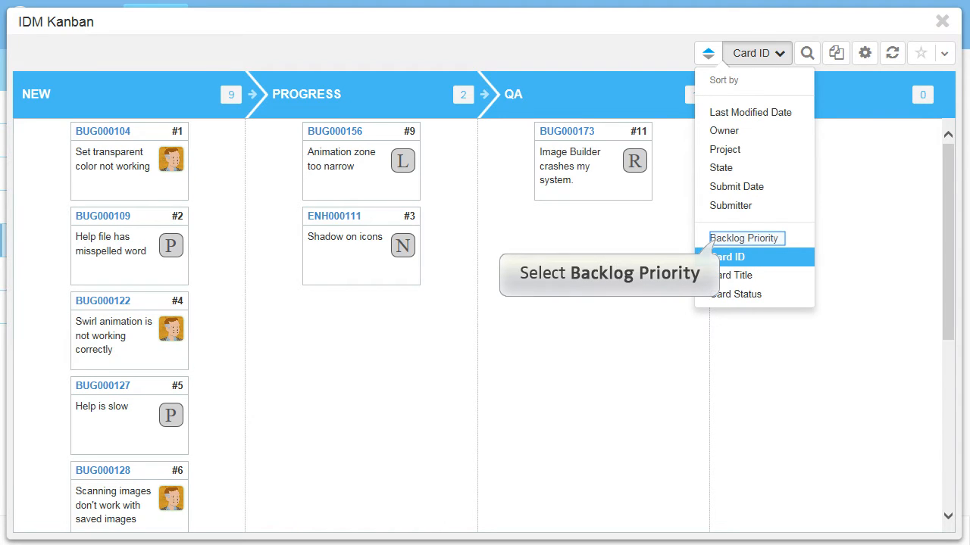
click(713, 239)
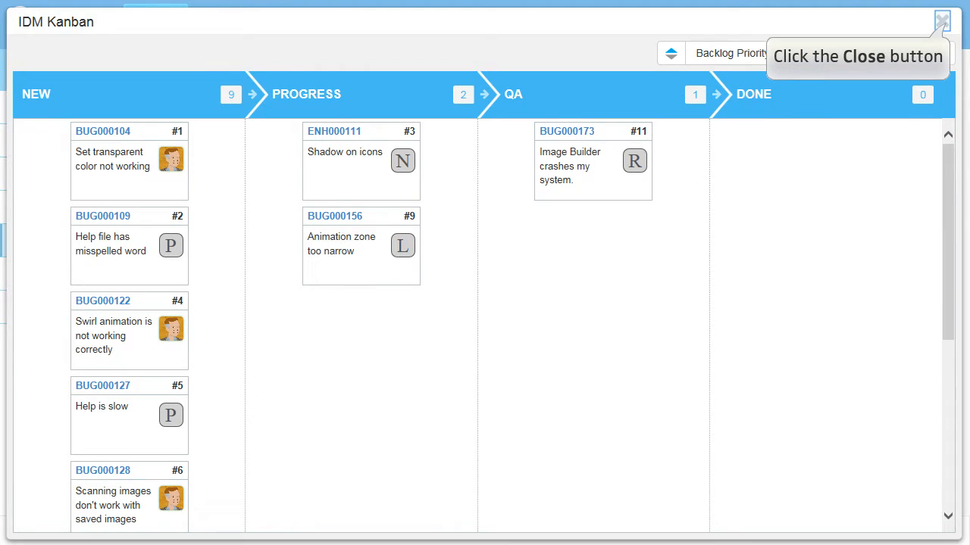
click(942, 20)
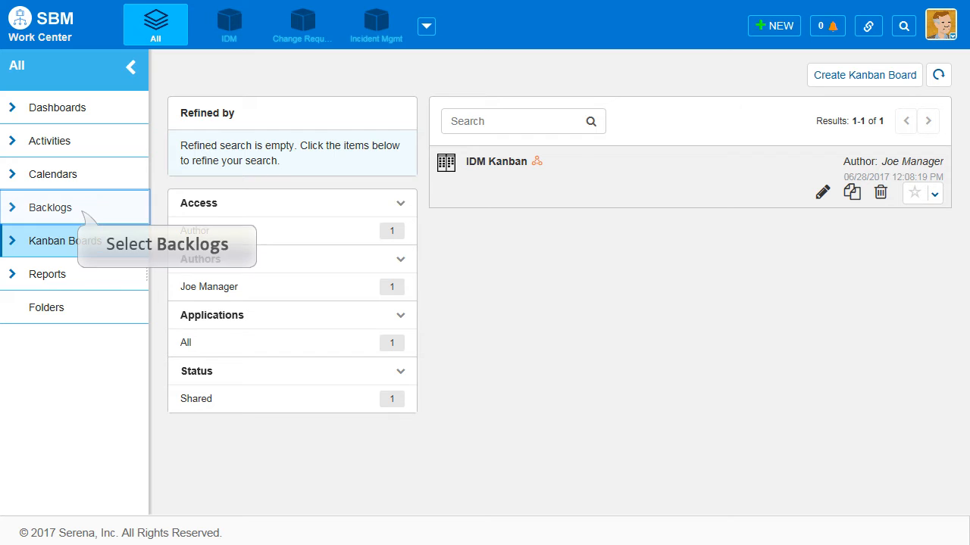
Remove BUG000104 and BUG000109 from the accepted items in IDM Backlog View
click(50, 208)
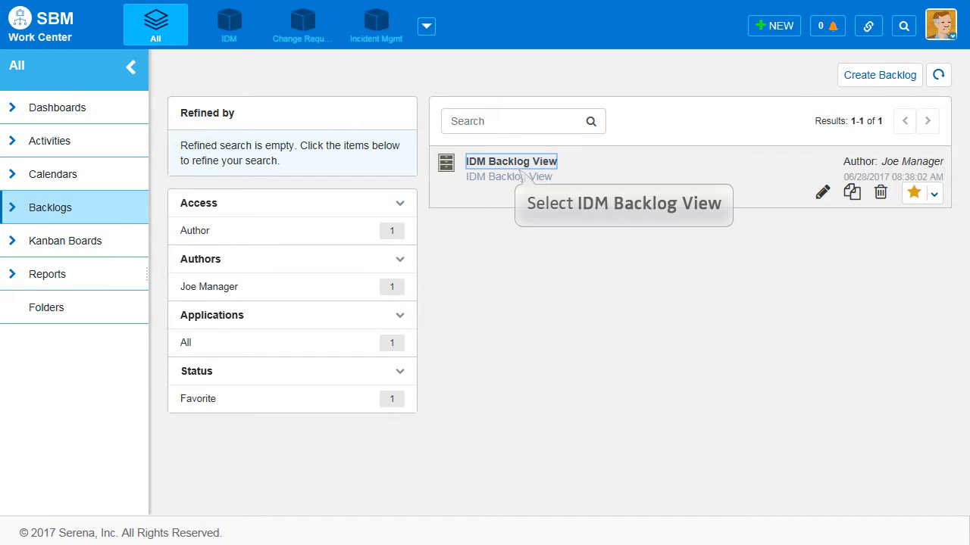
click(511, 162)
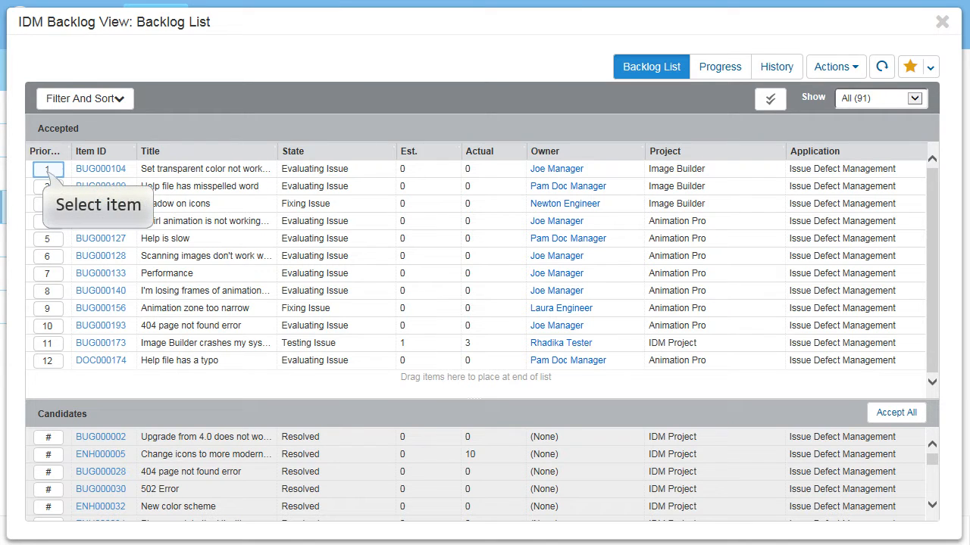
click(47, 169)
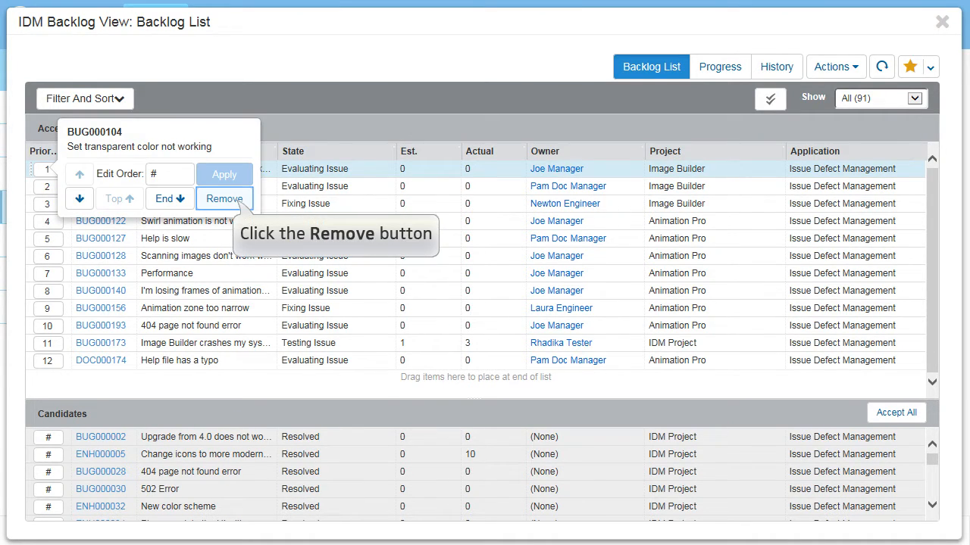
click(225, 198)
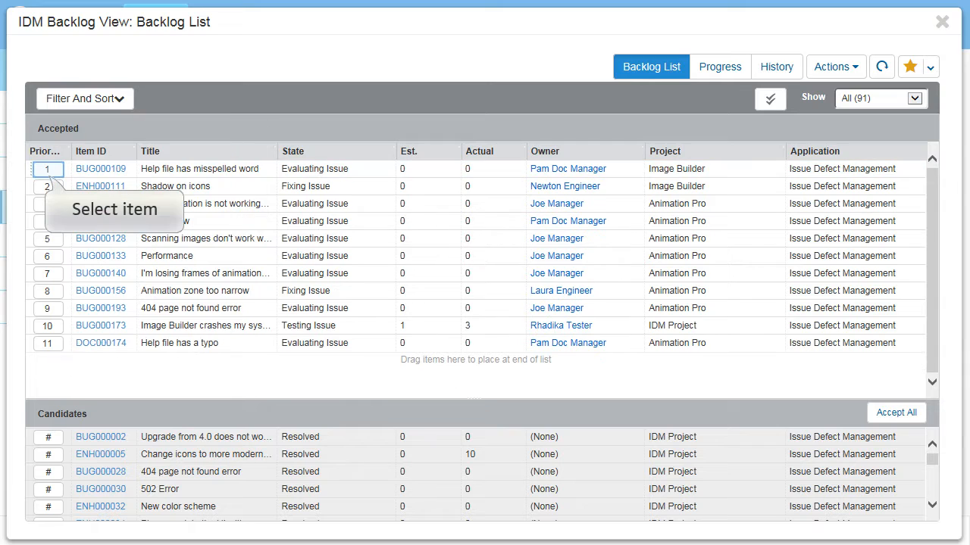
click(47, 170)
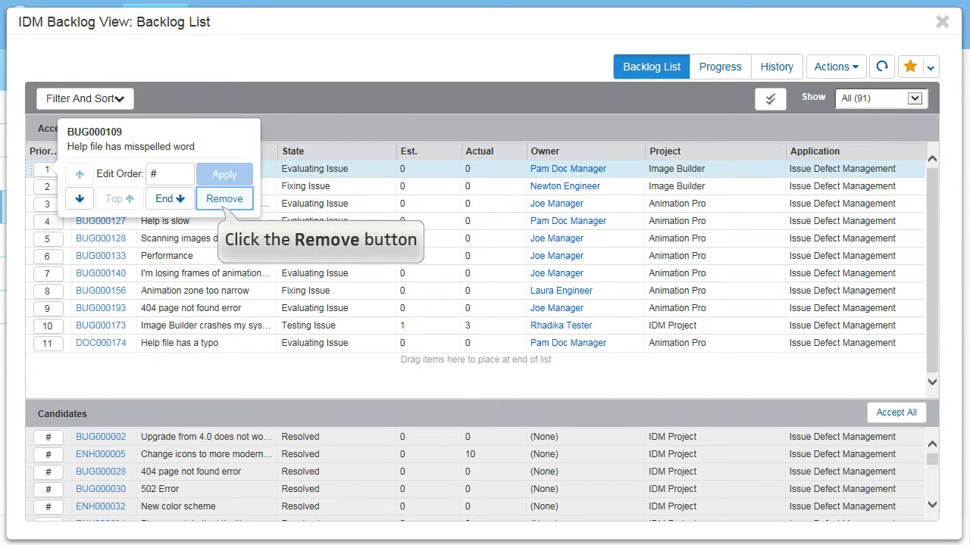
click(224, 199)
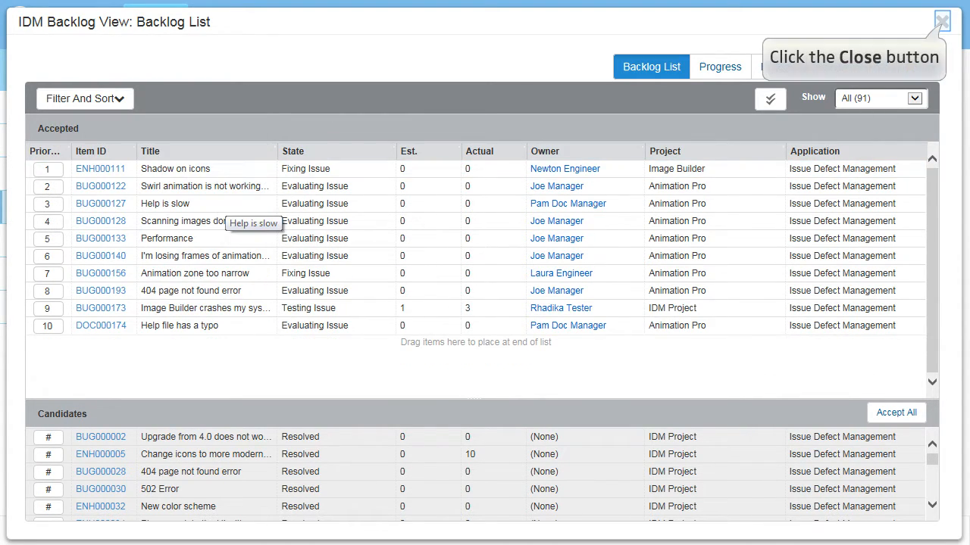
click(942, 21)
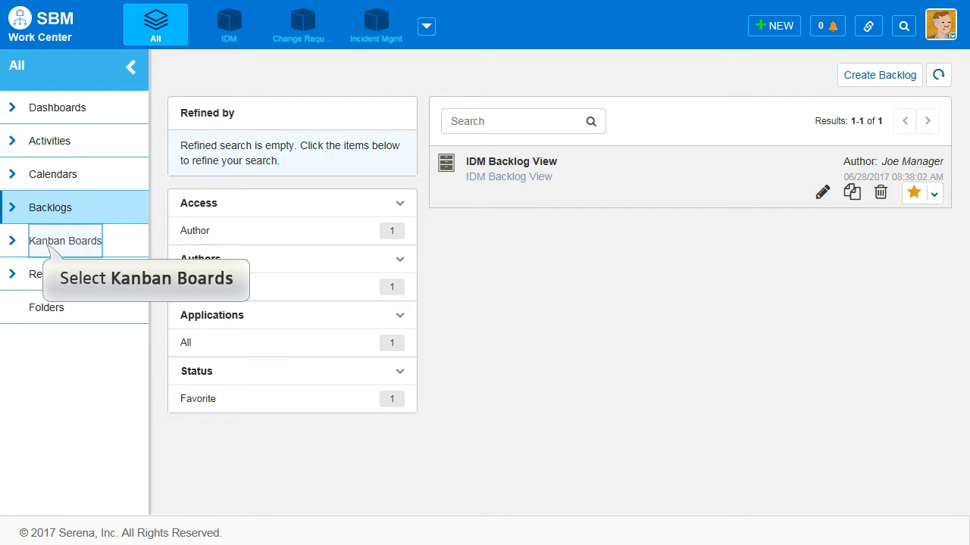
Reopen the IDM Kanban board to check its cards against the changed backlog
click(65, 241)
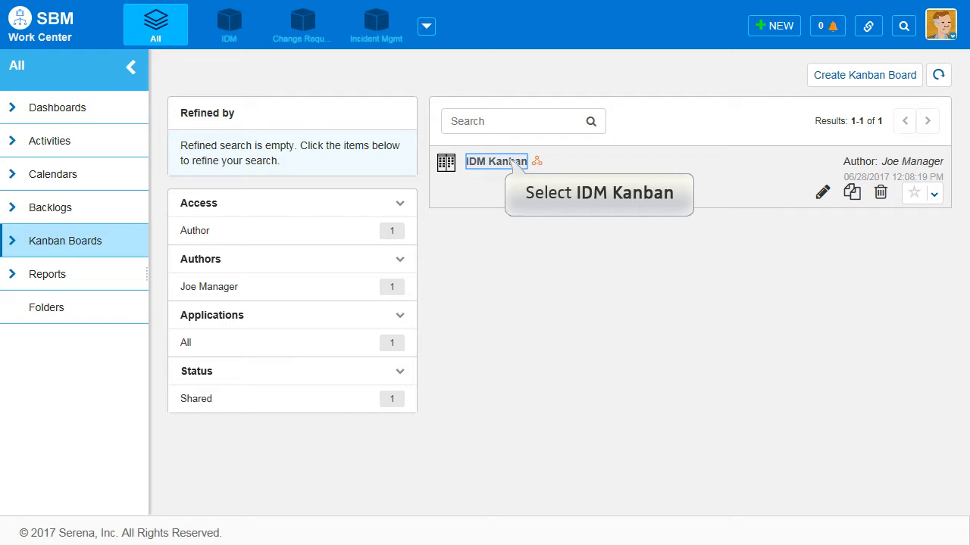
click(497, 161)
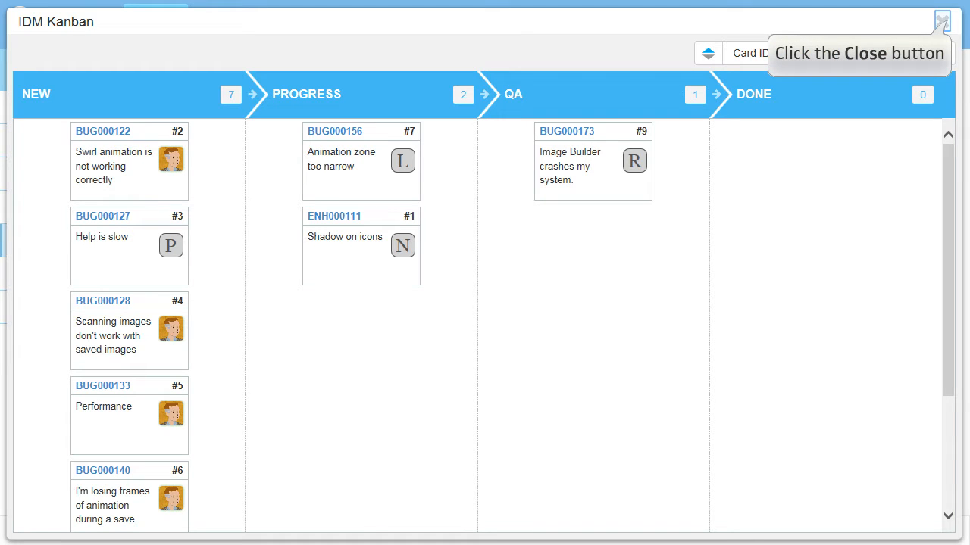
click(942, 22)
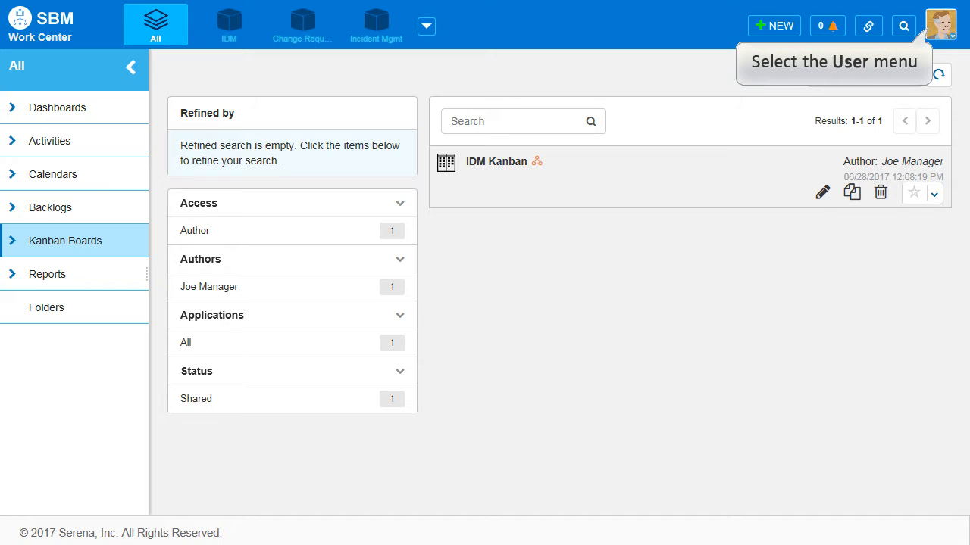
Sign out of the current account
click(941, 21)
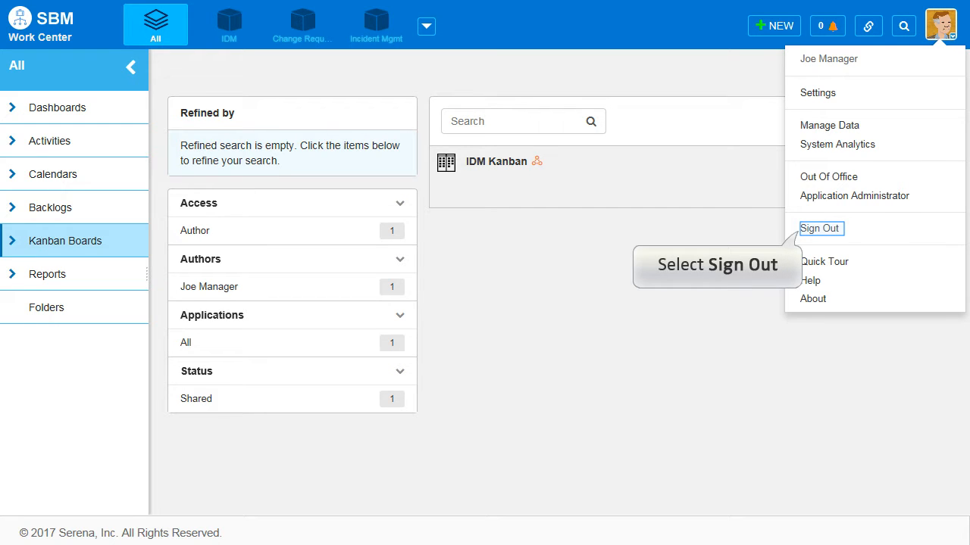
click(819, 228)
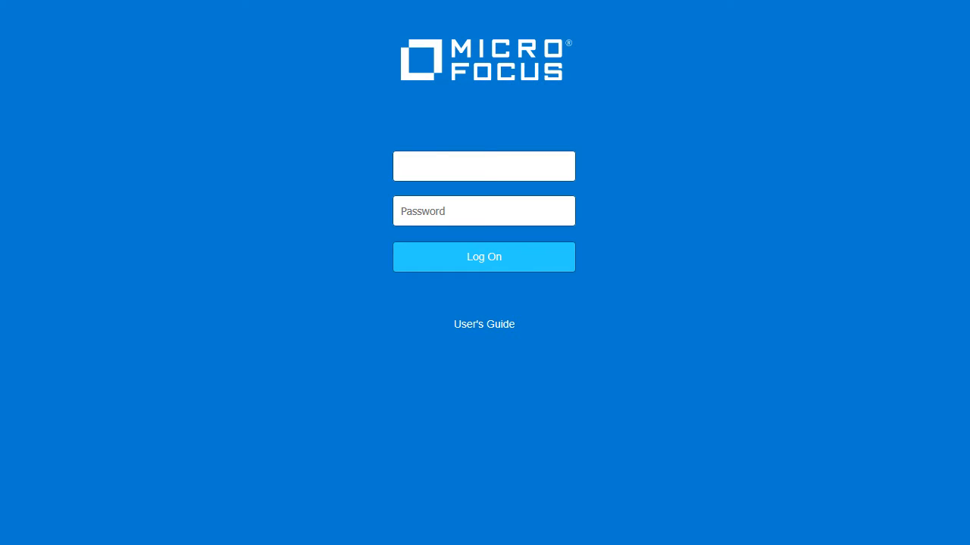